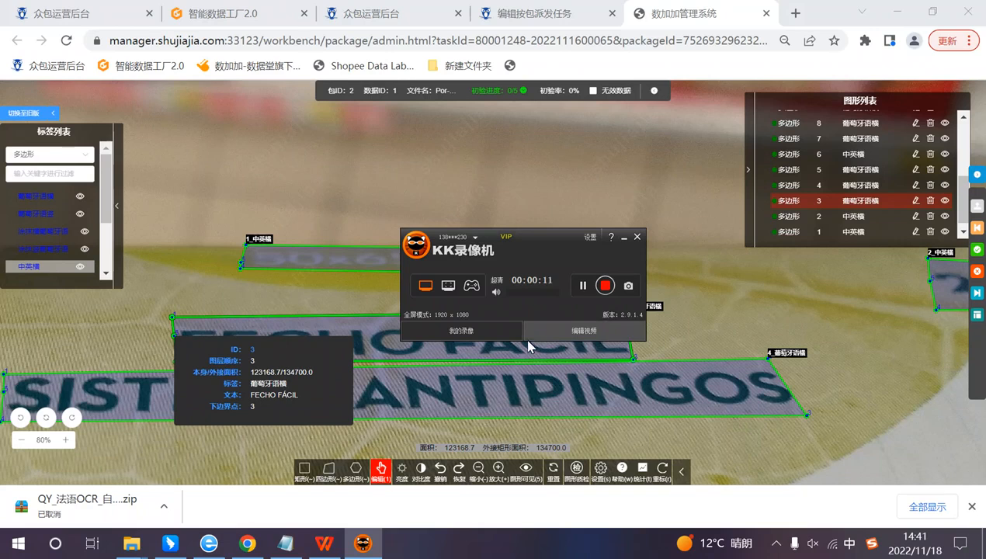
# Step: Examine the whole annotated package image and its text polygons, including the paragraph lines below the SISTEMA ANTIPINGOS heading
pyautogui.click(624, 238)
pyautogui.scroll(-1, 536, 326)
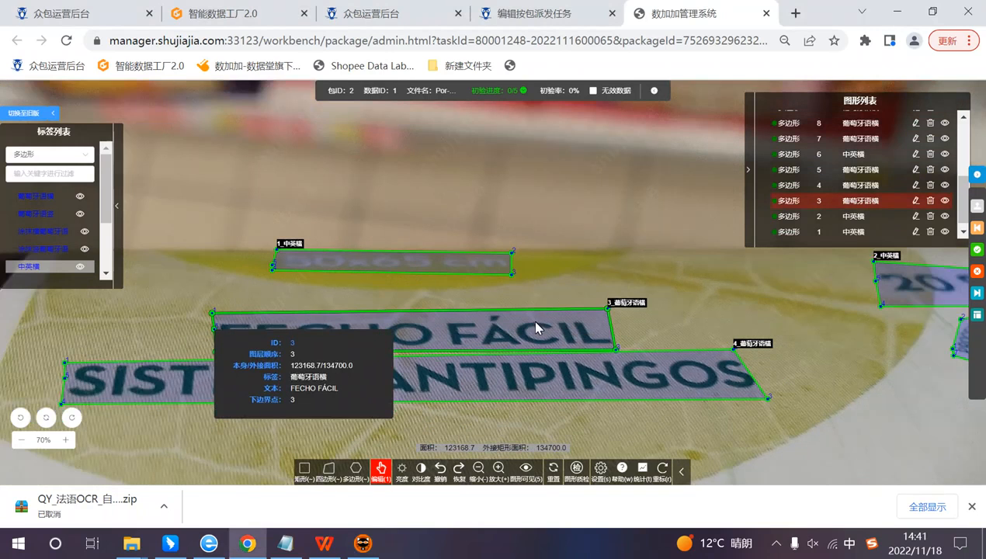
pyautogui.scroll(-2, 528, 317)
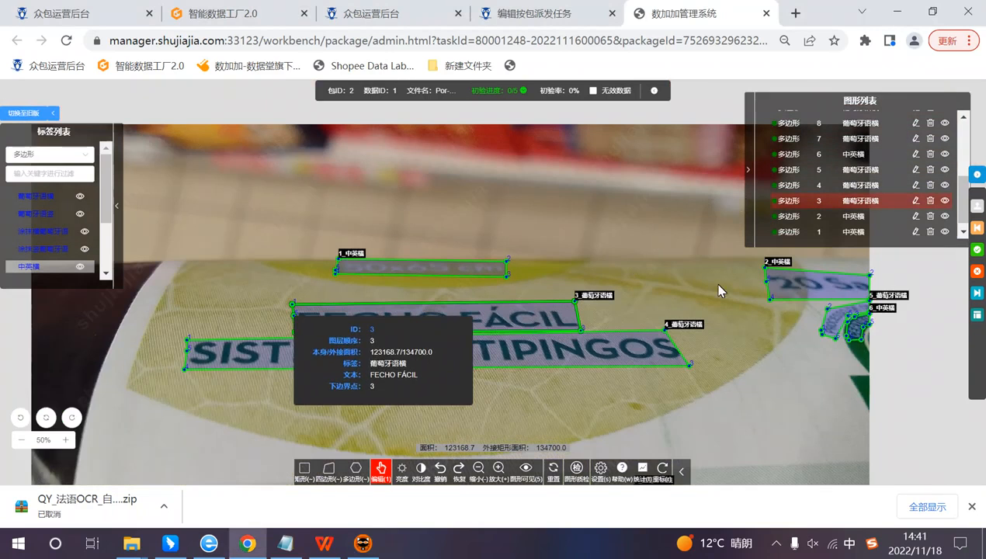
pyautogui.scroll(-1, 691, 310)
pyautogui.scroll(1, 699, 338)
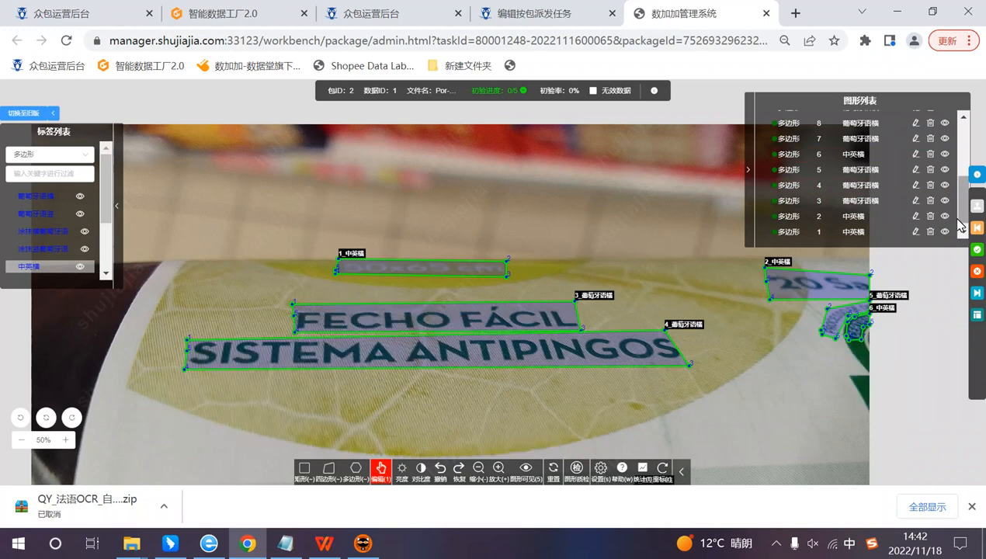
pyautogui.scroll(-1, 738, 394)
pyautogui.scroll(-1, 858, 403)
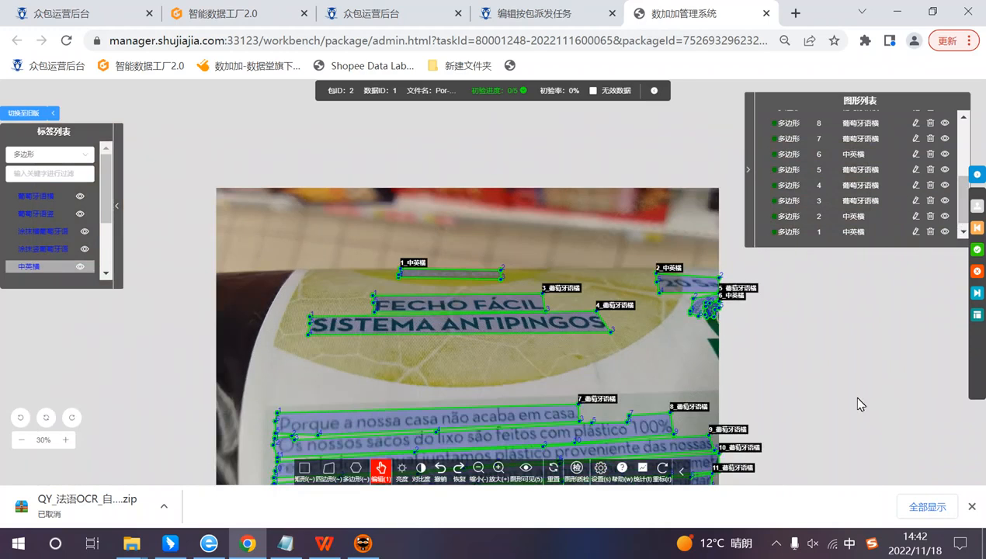
pyautogui.moveTo(709, 400); pyautogui.dragTo(710, 285)
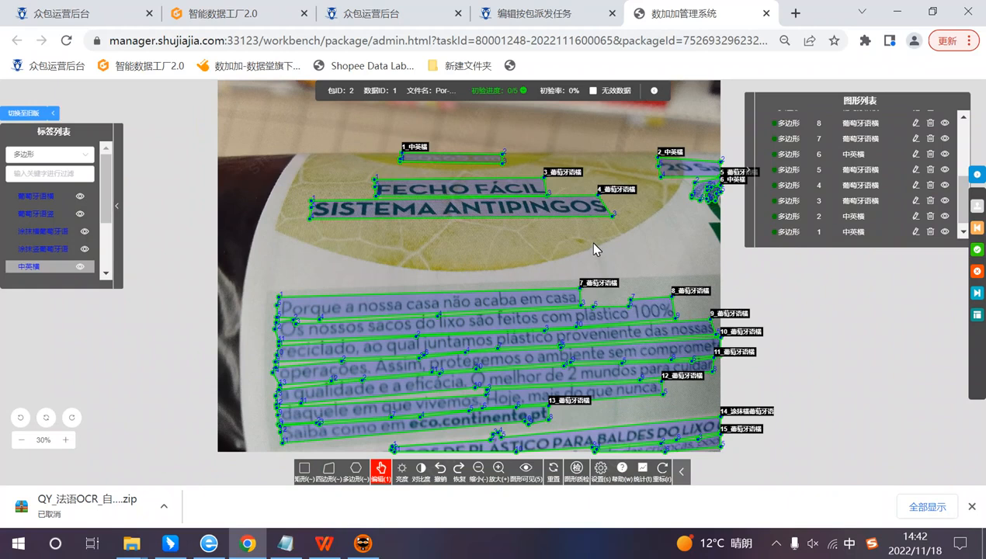
pyautogui.scroll(1, 595, 240)
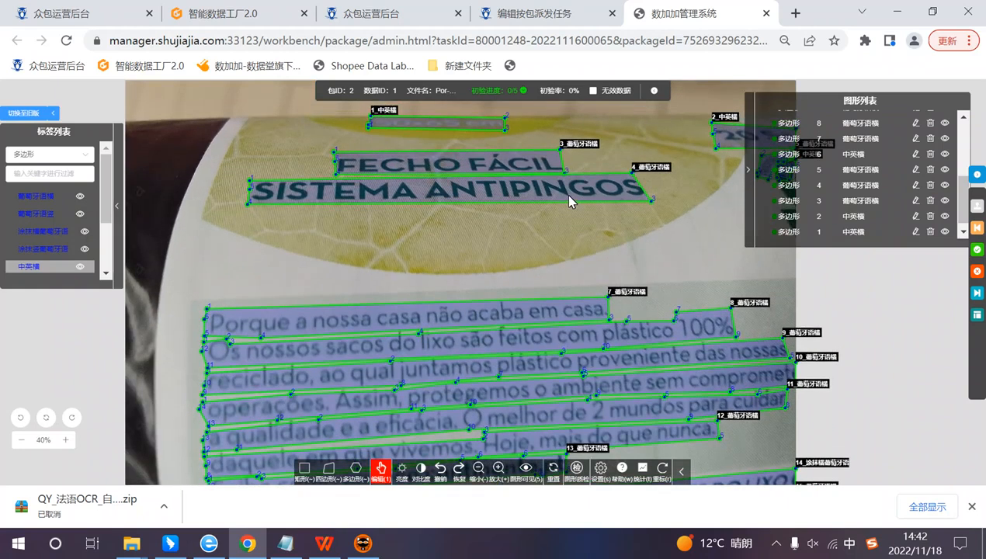
pyautogui.scroll(-2, 561, 191)
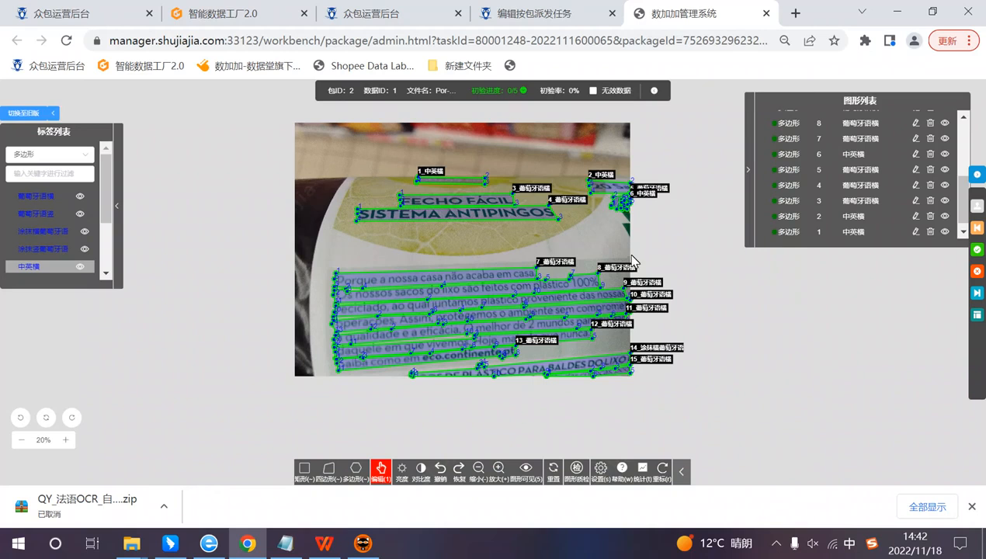
pyautogui.scroll(1, 631, 265)
pyautogui.scroll(-1, 581, 245)
pyautogui.scroll(1, 561, 260)
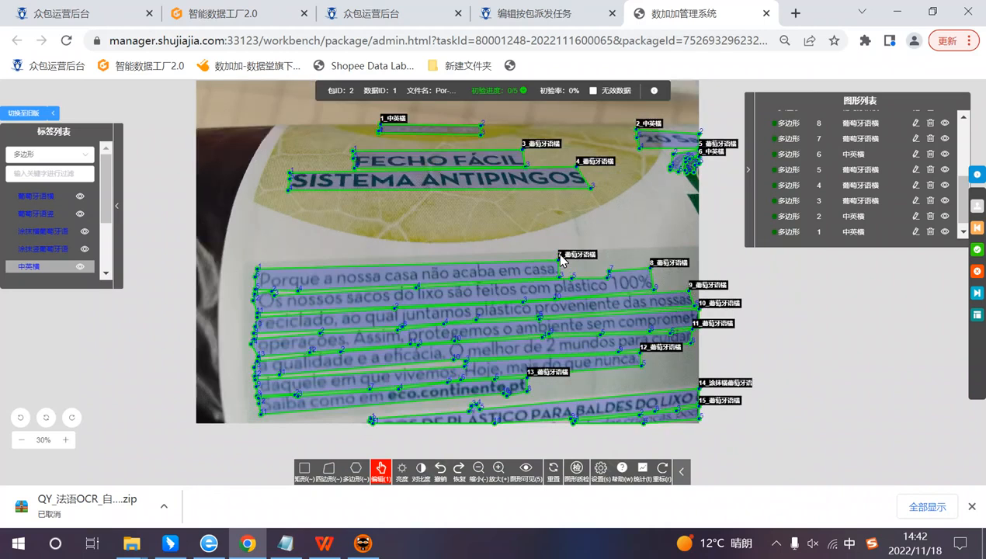
pyautogui.scroll(1, 561, 260)
pyautogui.scroll(-1, 561, 261)
pyautogui.scroll(1, 460, 223)
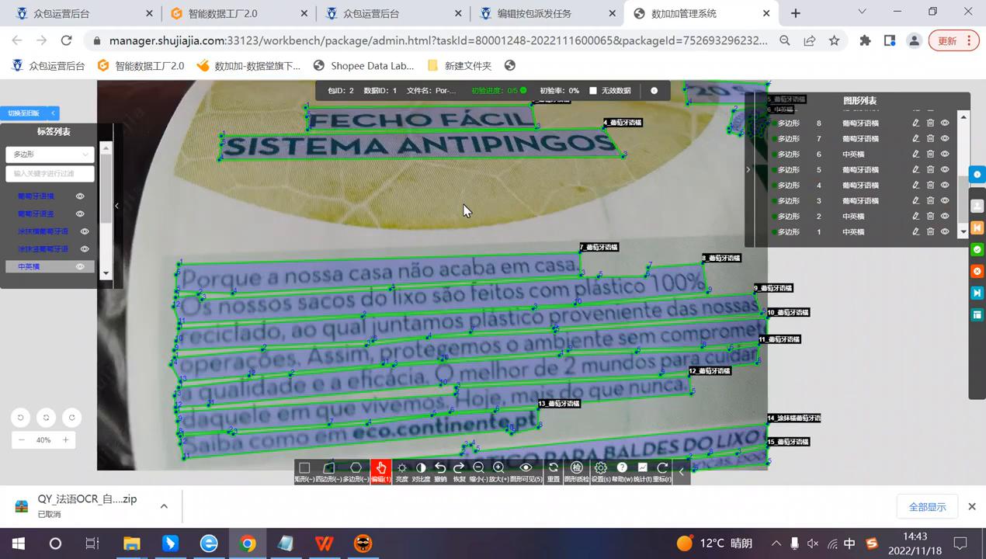
# Step: Inspect the polygon outlines and annotation details around the FECHO FÁCIL and SISTEMA ANTIPINGOS text lines
pyautogui.moveTo(464, 202); pyautogui.dragTo(465, 274)
pyautogui.moveTo(385, 200)
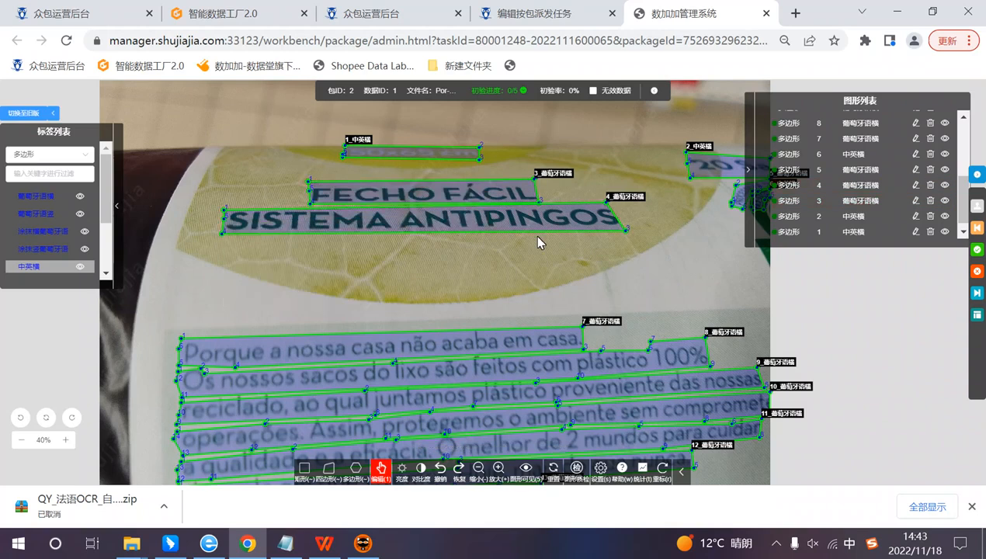
pyautogui.moveTo(569, 226)
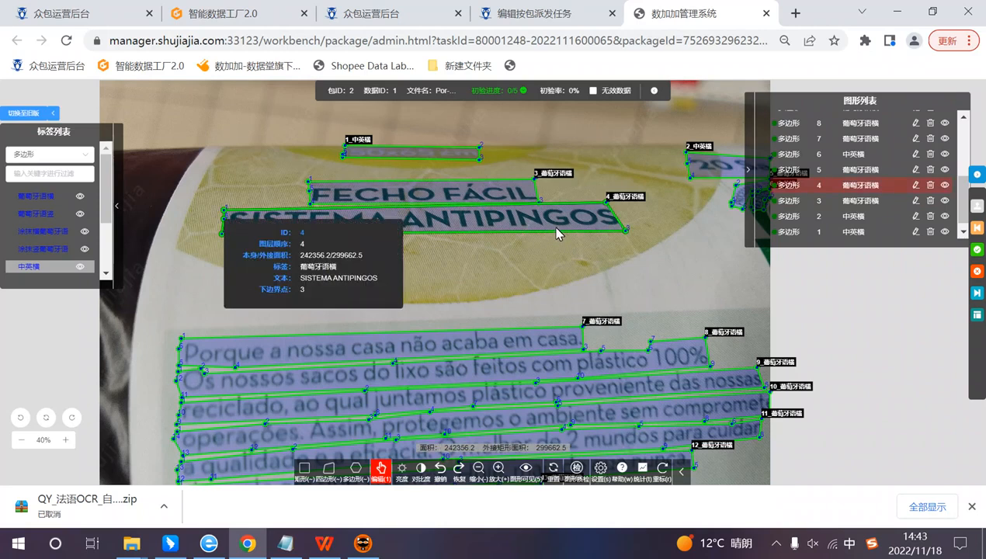
pyautogui.moveTo(582, 130); pyautogui.dragTo(588, 225)
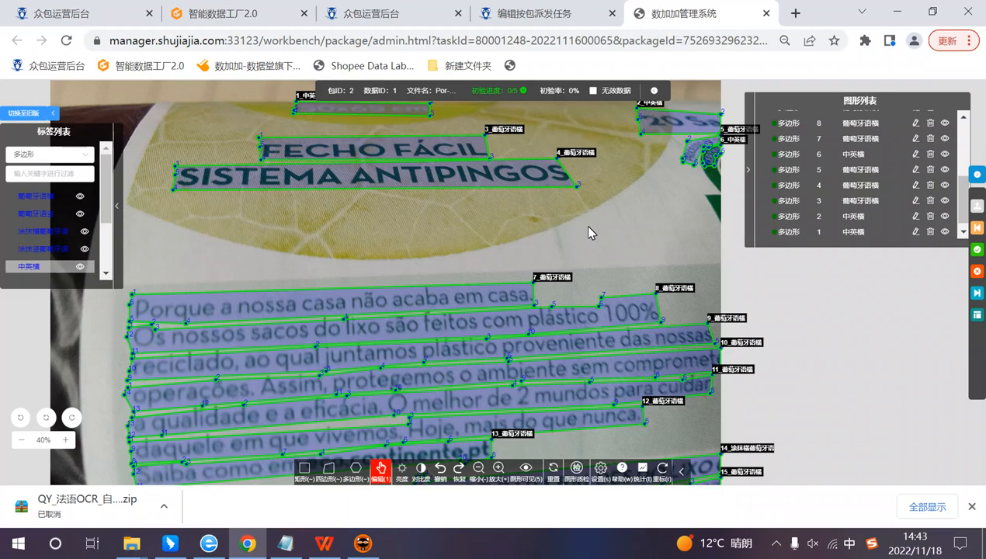
pyautogui.moveTo(539, 225); pyautogui.dragTo(553, 271)
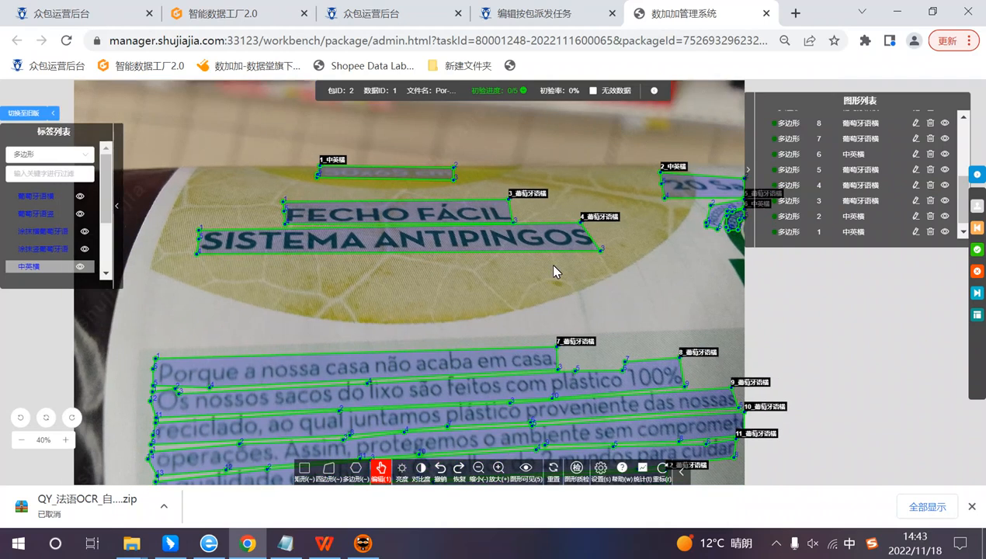
pyautogui.scroll(1, 506, 257)
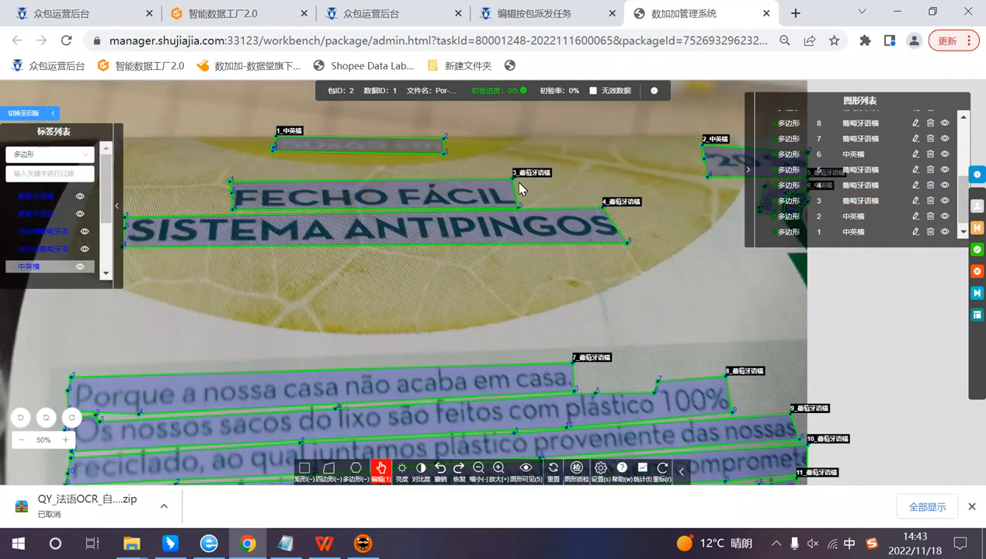
pyautogui.moveTo(528, 187); pyautogui.dragTo(607, 193)
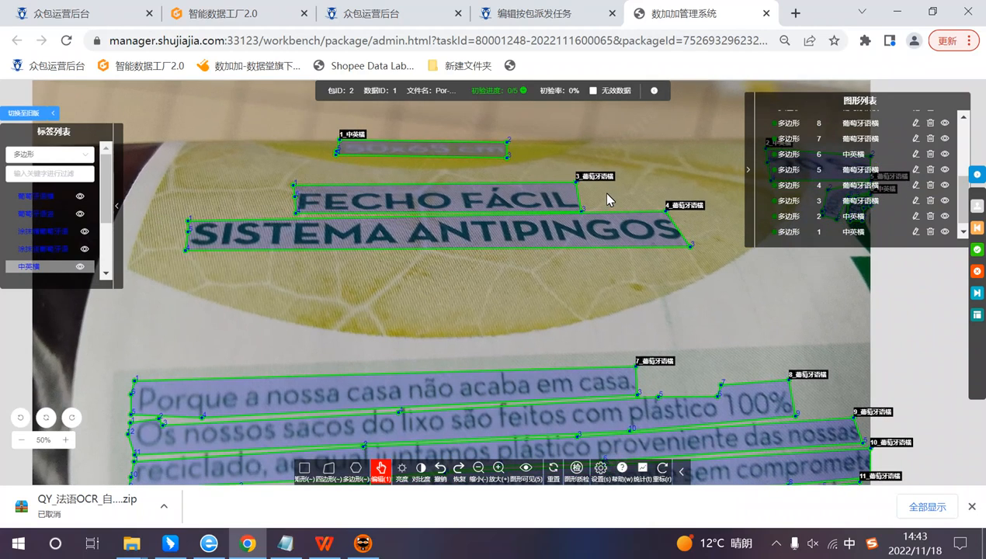
pyautogui.moveTo(570, 282); pyautogui.dragTo(563, 256)
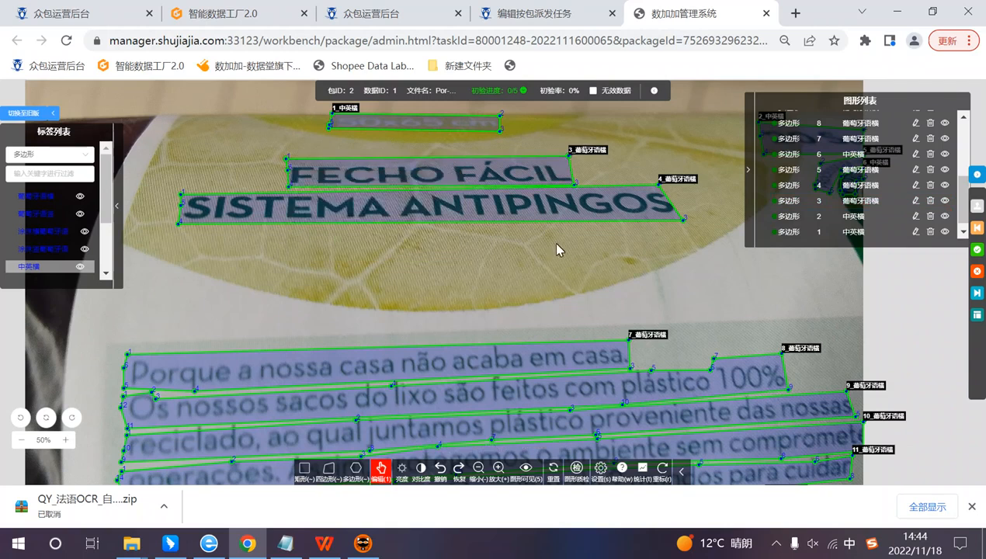
# Step: Open the label attributes of the FECHO FÁCIL polygon and review its label options, transcribed text and lower boundary point
pyautogui.moveTo(556, 162); pyautogui.dragTo(556, 164)
pyautogui.doubleClick(556, 175)
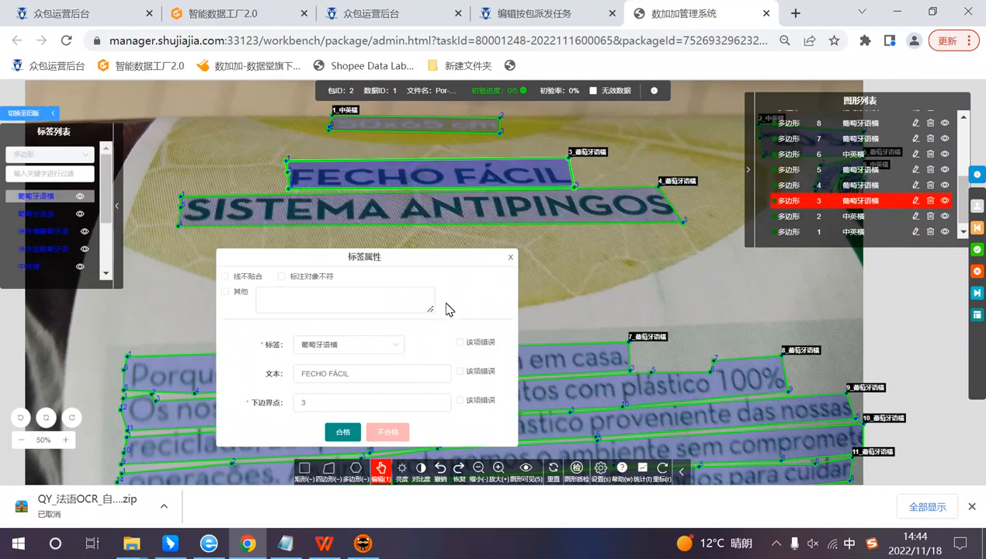
pyautogui.click(354, 345)
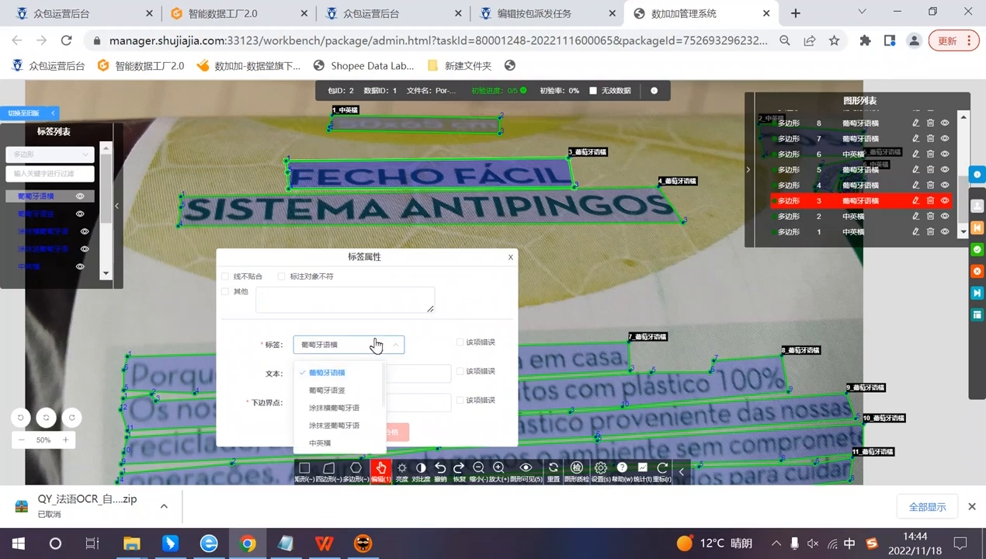
pyautogui.click(409, 355)
pyautogui.click(349, 374)
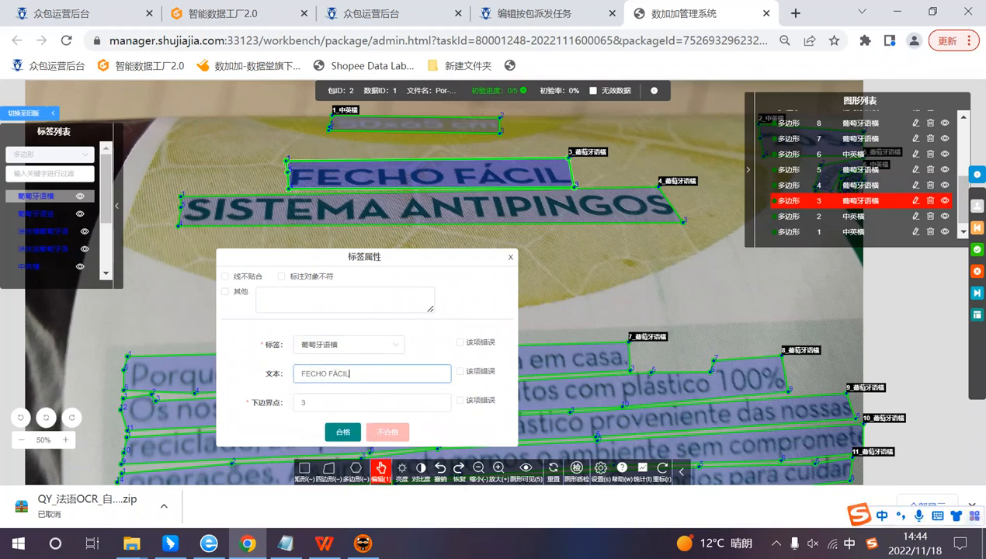
pyautogui.moveTo(351, 373); pyautogui.dragTo(395, 378)
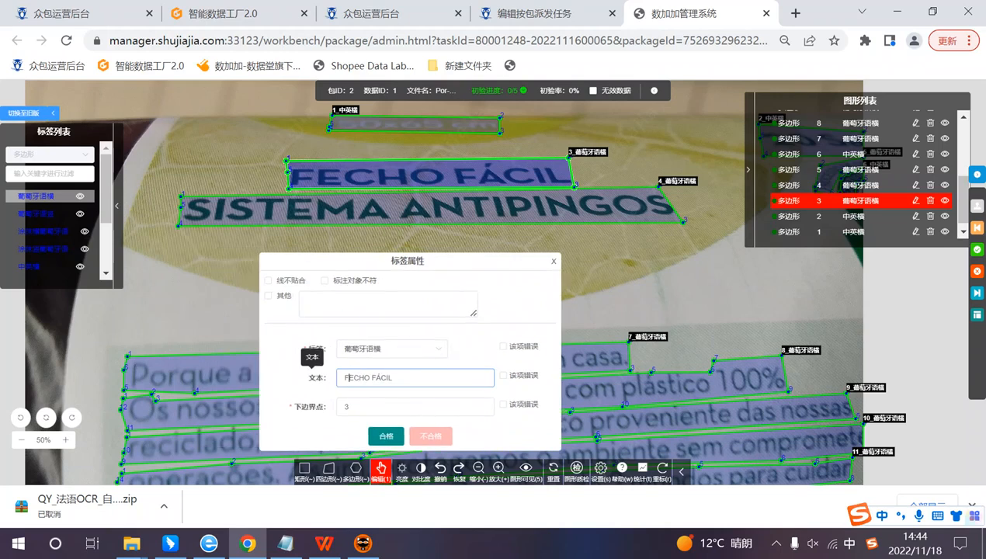
pyautogui.click(345, 407)
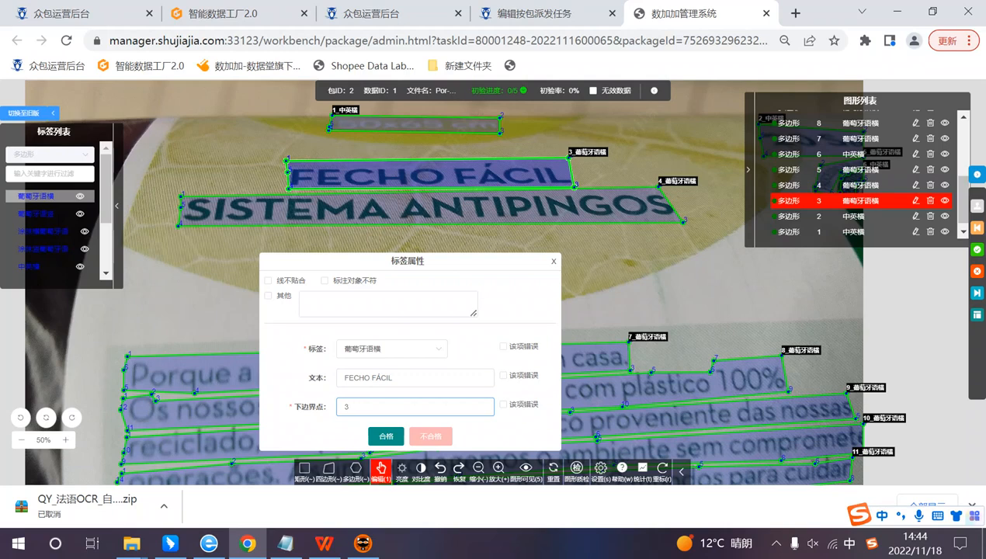
# Step: Recheck the FECHO FÁCIL polygon's label options and text, and mark the polygon as qualified (合格)
pyautogui.click(386, 353)
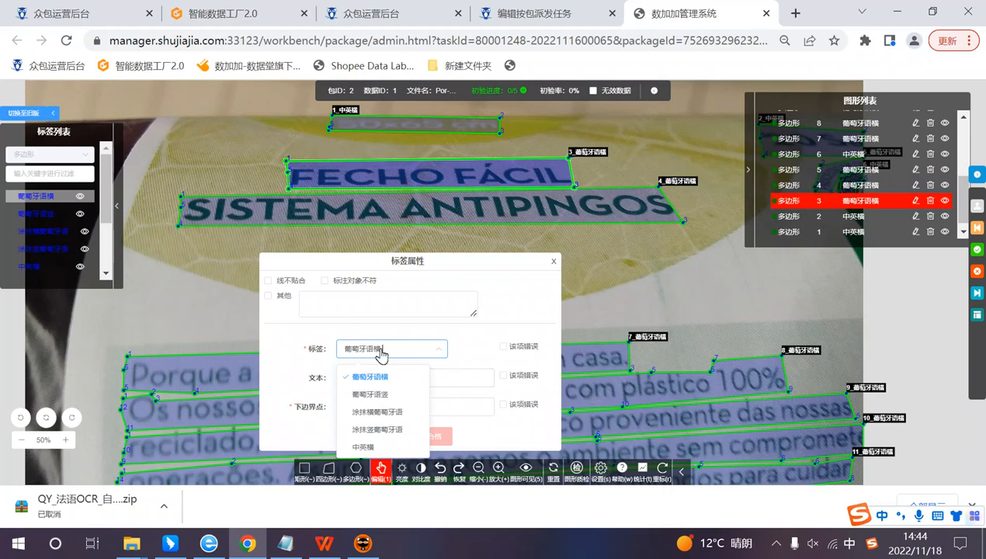
pyautogui.click(462, 368)
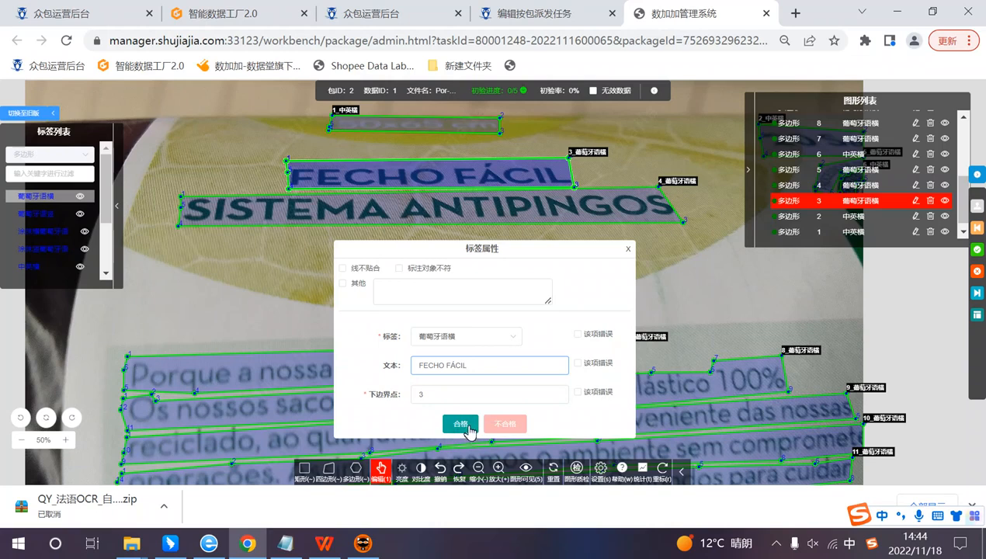
pyautogui.click(469, 427)
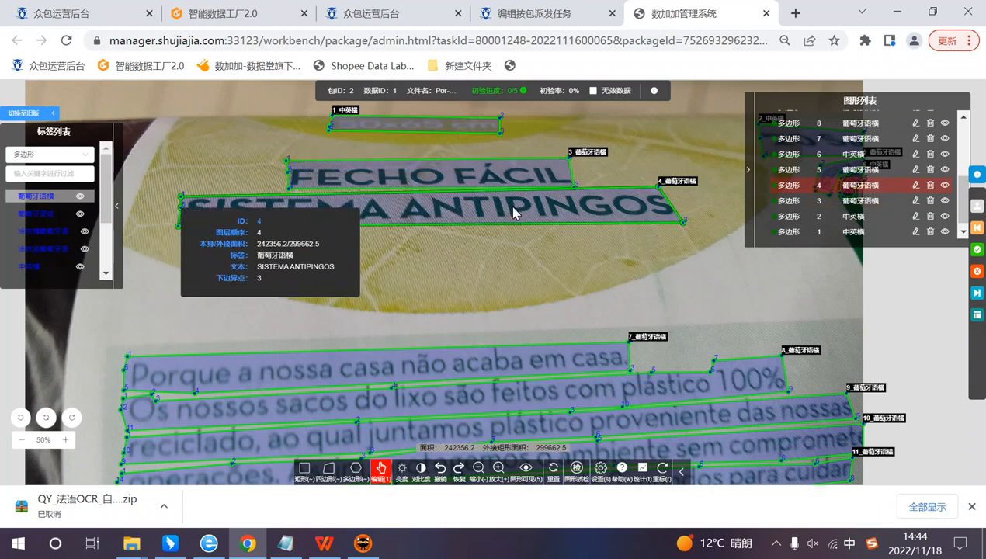
pyautogui.scroll(-1, 613, 248)
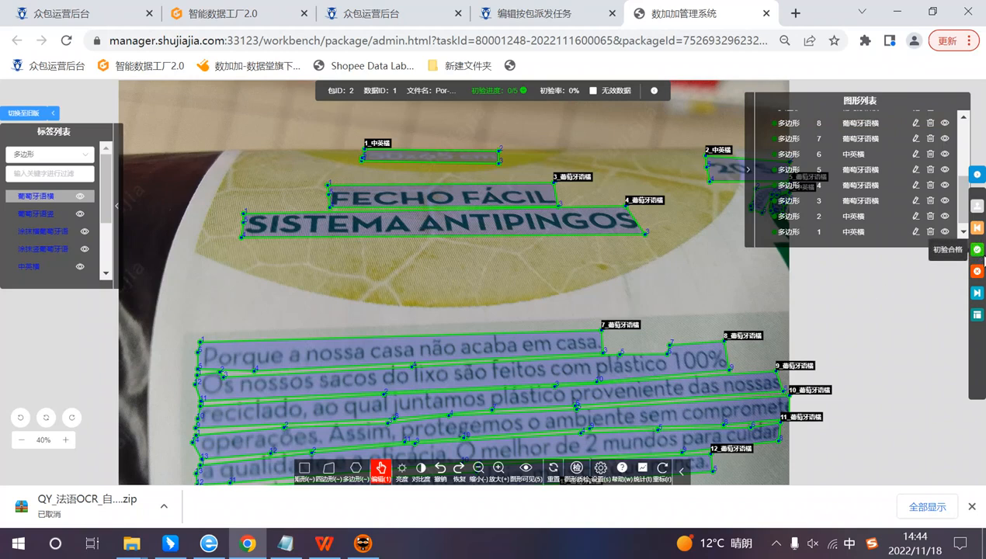
pyautogui.click(979, 251)
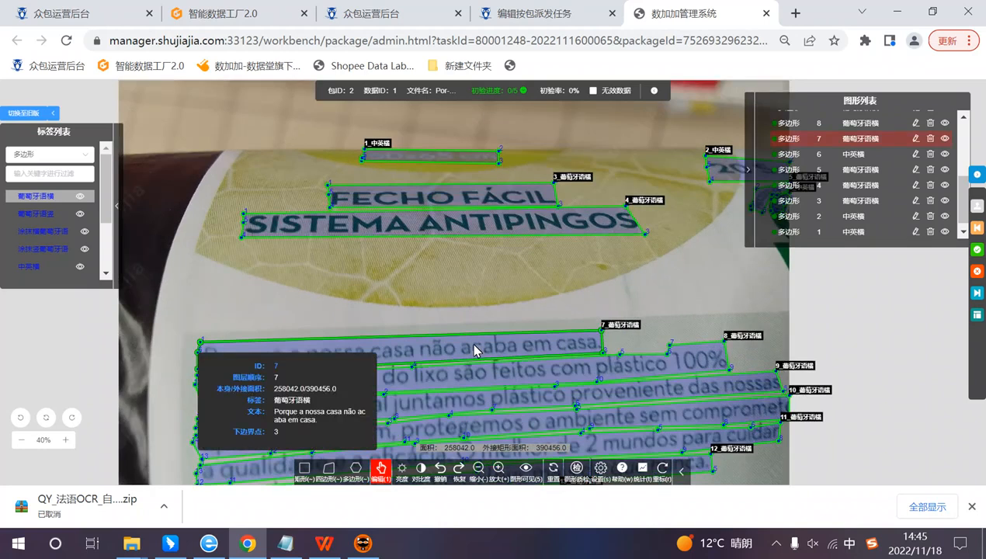
# Step: Switch to the 音标(4) notes in Notepad and review the English list of label categories
pyautogui.click(286, 544)
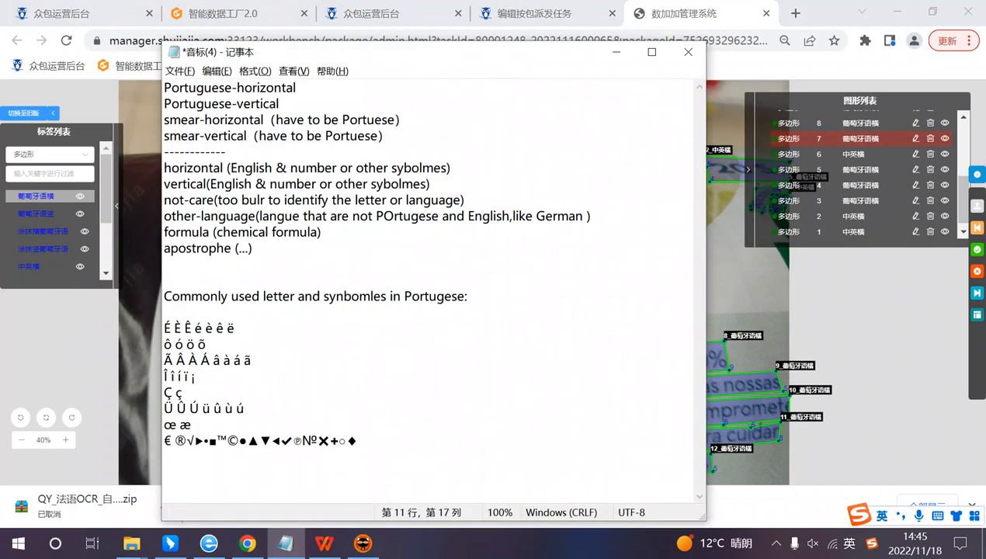
pyautogui.moveTo(458, 55); pyautogui.dragTo(538, 66)
pyautogui.click(493, 179)
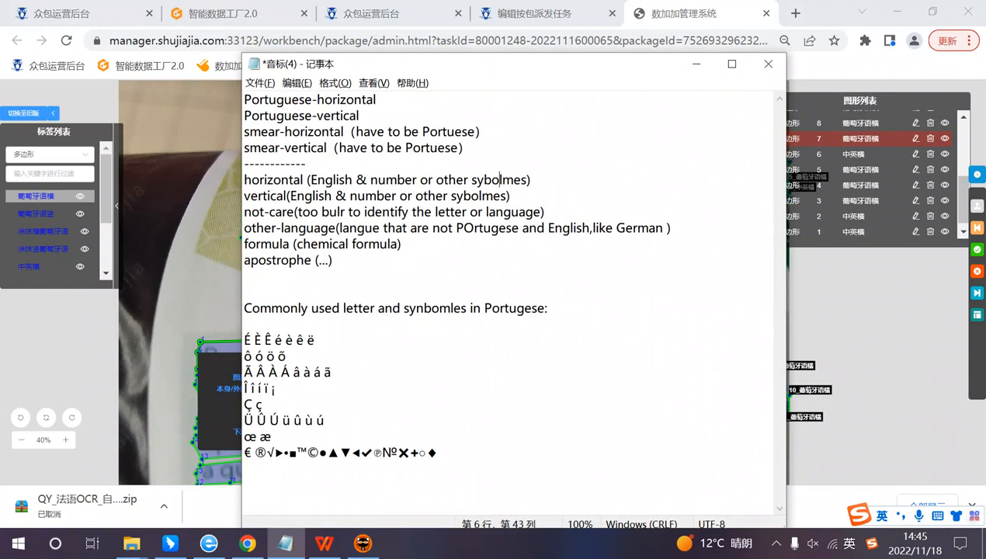
pyautogui.click(302, 147)
pyautogui.press('Down')
pyautogui.press('Down')
pyautogui.press('Down')
pyautogui.press('Down')
pyautogui.press('Down')
pyautogui.press('Down')
pyautogui.press('Down')
pyautogui.press('Down')
pyautogui.press('Left')
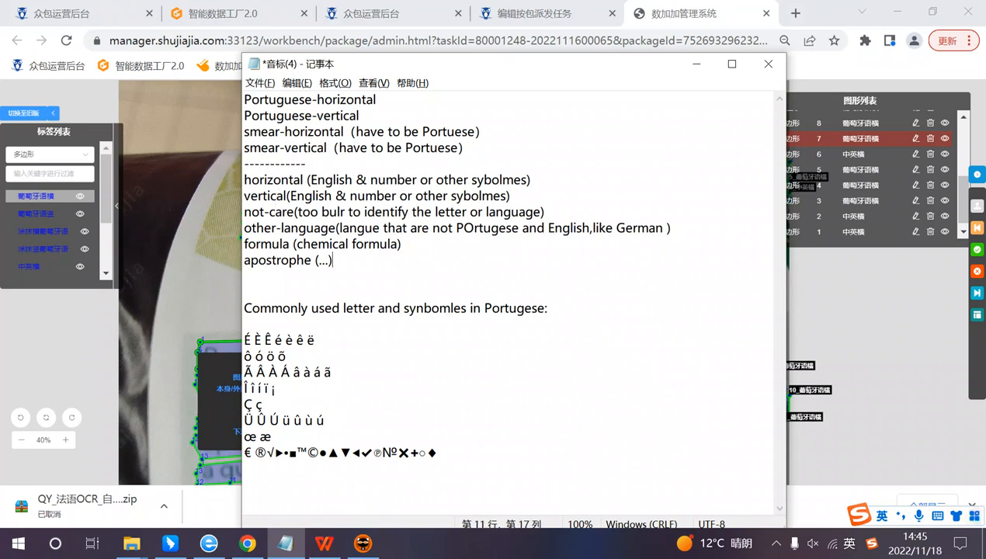
# Step: Examine the smear-horizontal and smear-vertical label entries and their language requirement in the notes
pyautogui.click(283, 148)
pyautogui.click(458, 147)
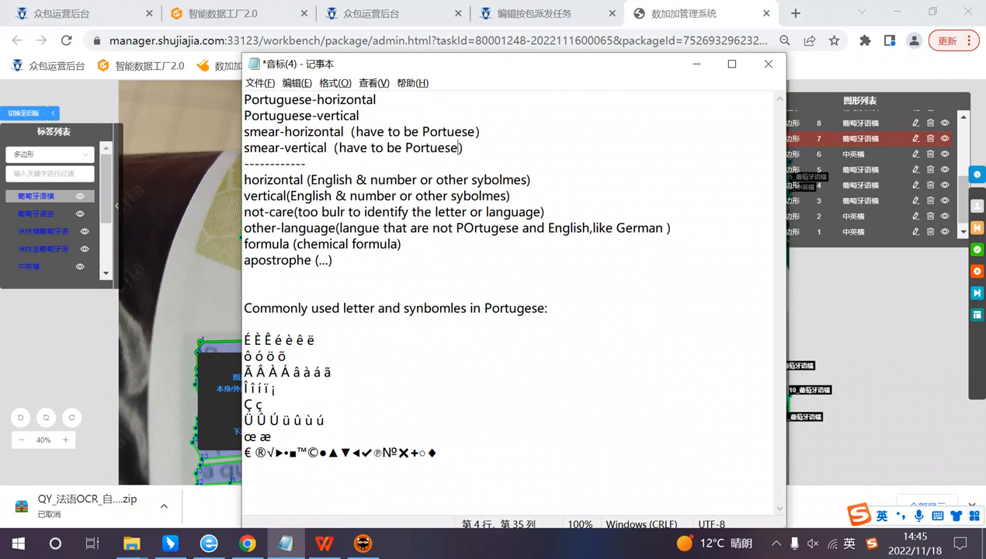
pyautogui.press('Right')
pyautogui.click(311, 164)
pyautogui.click(249, 132)
pyautogui.click(266, 148)
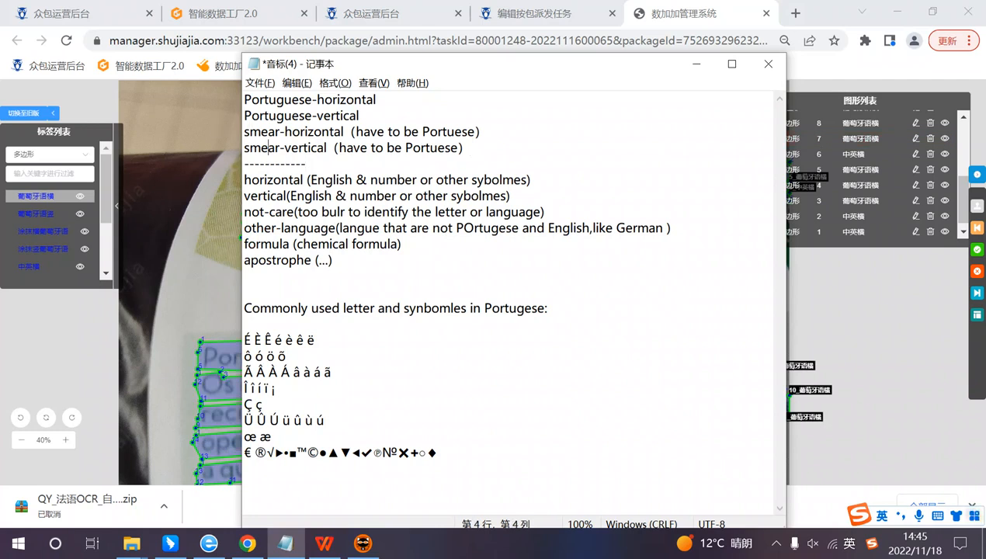
pyautogui.moveTo(361, 132); pyautogui.dragTo(485, 132)
pyautogui.click(469, 147)
pyautogui.moveTo(469, 148); pyautogui.dragTo(244, 148)
pyautogui.click(346, 148)
# Step: Compare the Portuguese and smear labels above the dashed line with the horizontal-to-apostrophe labels below it in the notes
pyautogui.click(334, 100)
pyautogui.click(336, 116)
pyautogui.click(341, 132)
pyautogui.click(347, 148)
pyautogui.click(306, 180)
pyautogui.moveTo(243, 180); pyautogui.dragTo(331, 261)
pyautogui.moveTo(277, 196); pyautogui.dragTo(369, 244)
pyautogui.click(350, 277)
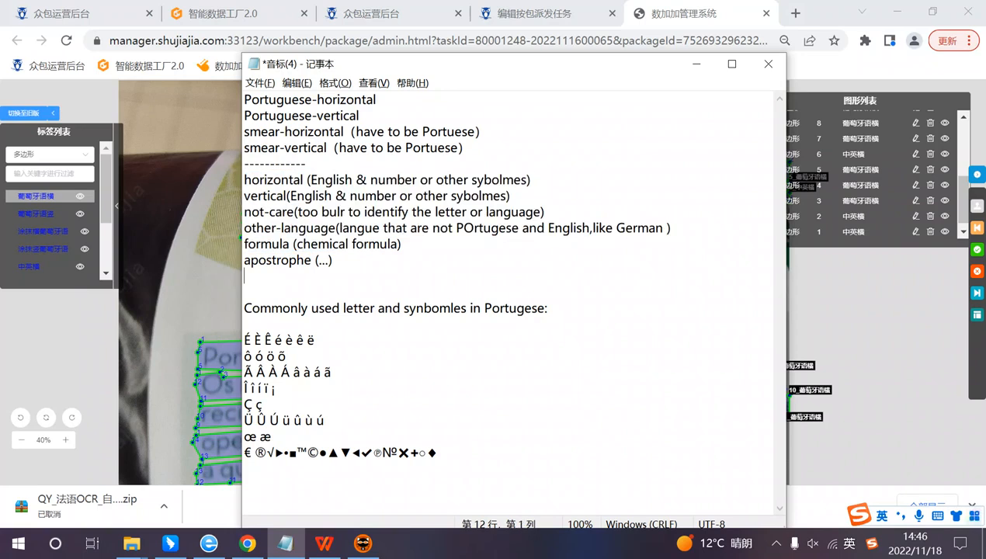
pyautogui.moveTo(244, 100); pyautogui.dragTo(334, 116)
pyautogui.click(306, 163)
pyautogui.click(388, 147)
# Step: Switch to the OCR label requirements document in WPS and view the Attributes section on horizontal and vertical target-language text
pyautogui.click(331, 545)
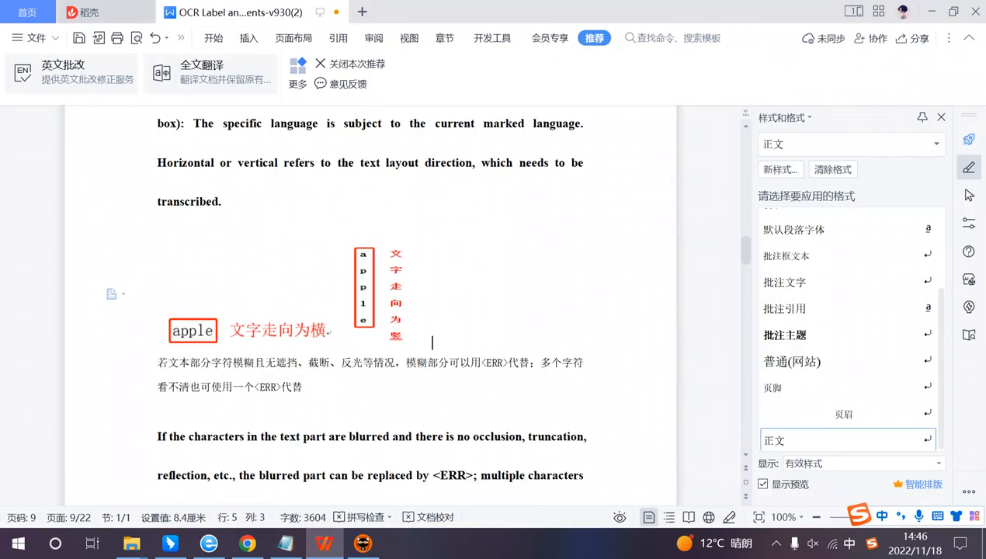
pyautogui.click(559, 435)
pyautogui.scroll(5, 559, 435)
pyautogui.scroll(-2, 371, 303)
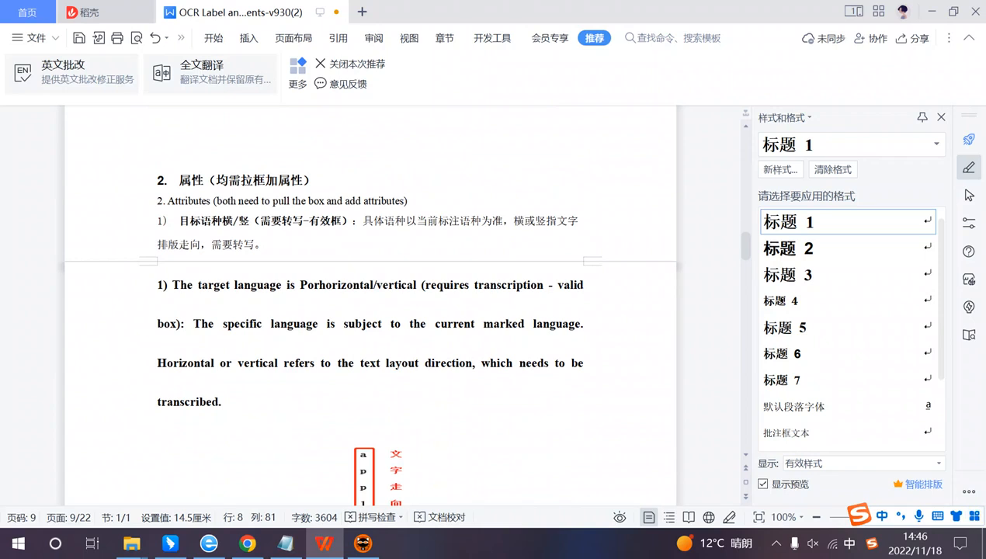
# Step: Correct "Porhorizontal/vertical" to "Portugese horizontal/vertical" in the English paragraph of attribute 1
pyautogui.scroll(-1, 370, 311)
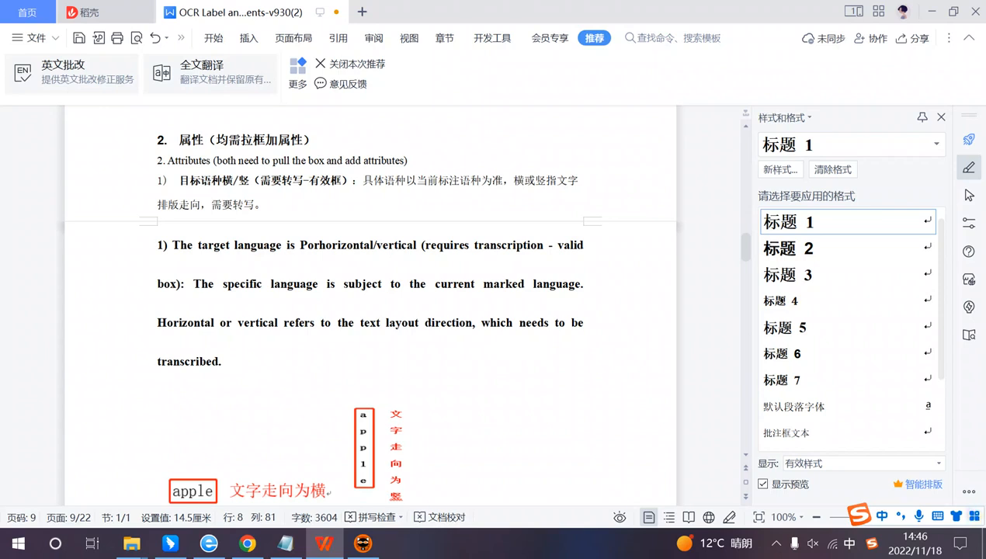
pyautogui.click(332, 246)
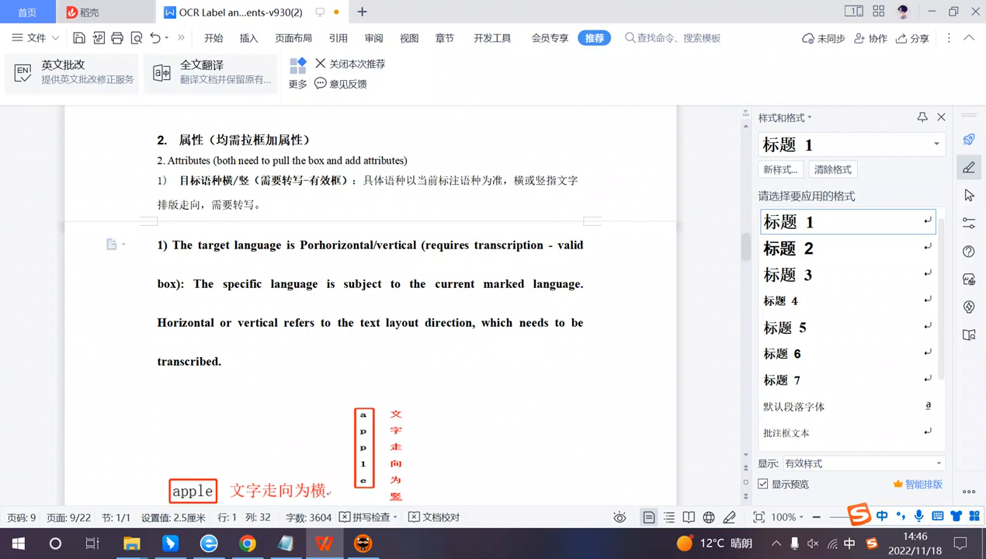
pyautogui.press('Left')
pyautogui.press('Left')
pyautogui.write('g')
pyautogui.press('shift')
pyautogui.press('BackSpace')
pyautogui.write('tugese')
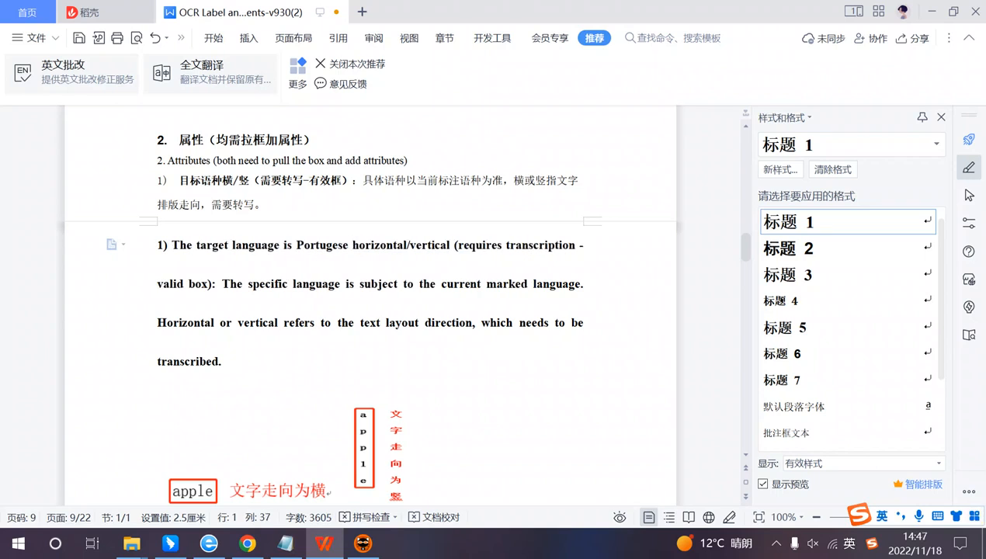
# Step: Review the transcription and valid-box requirement for Portuguese horizontal/vertical text in attribute 1
pyautogui.moveTo(304, 246); pyautogui.dragTo(510, 247)
pyautogui.click(520, 323)
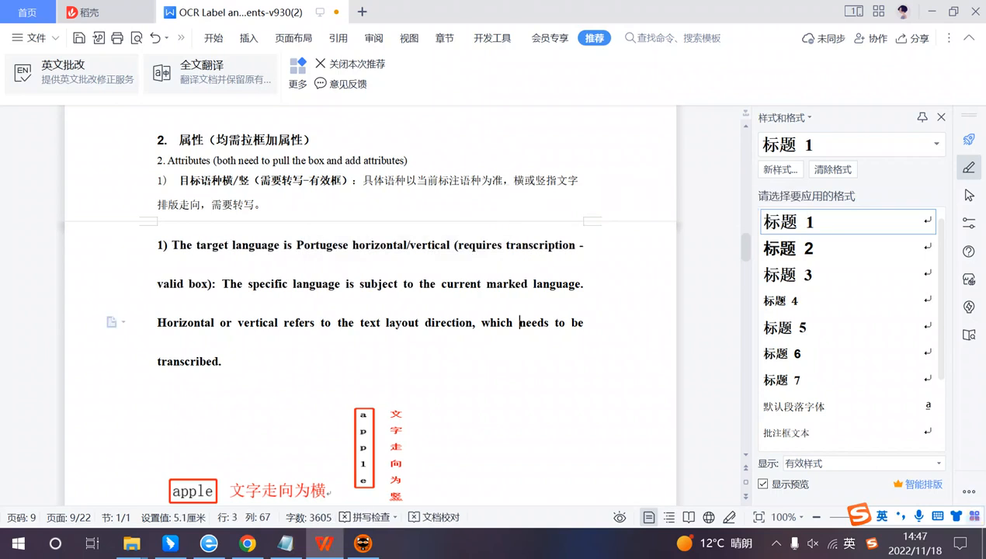
pyautogui.scroll(-1, 520, 324)
pyautogui.moveTo(459, 205); pyautogui.dragTo(572, 205)
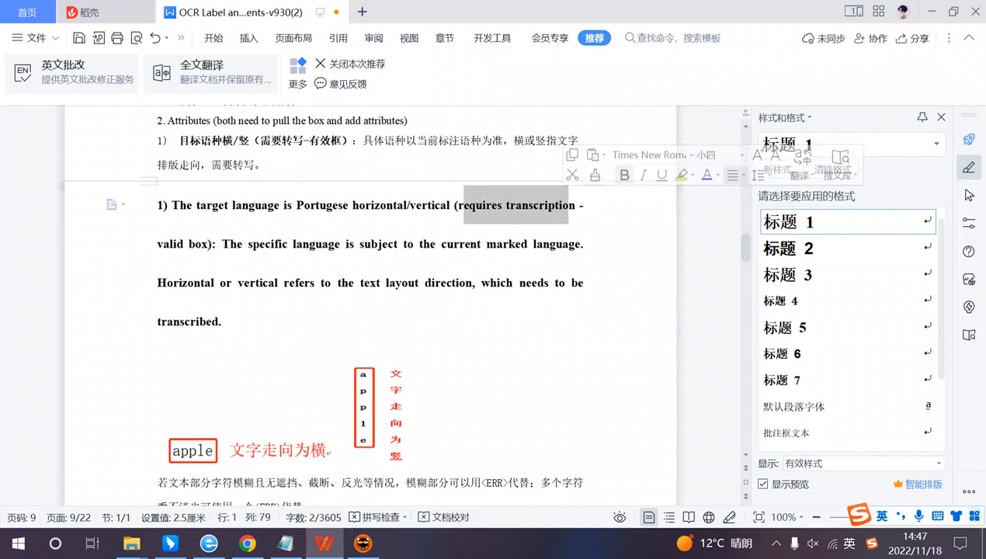
pyautogui.click(570, 243)
pyautogui.moveTo(152, 247); pyautogui.dragTo(583, 245)
pyautogui.click(219, 245)
# Step: Switch to the 音标(4) notes in Notepad and examine the four Portuguese and smear labels above the dashed line
pyautogui.click(301, 548)
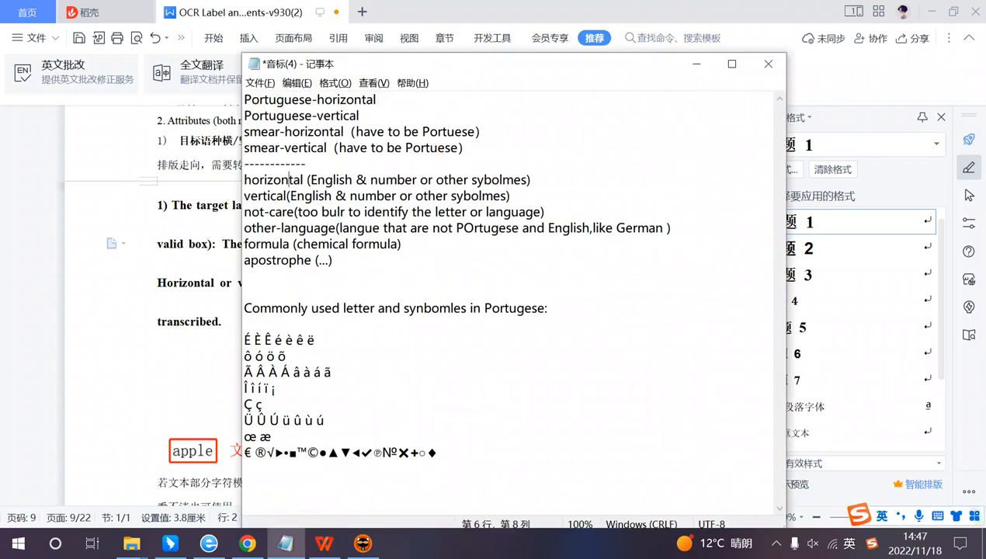
pyautogui.moveTo(244, 99); pyautogui.dragTo(444, 148)
pyautogui.click(305, 163)
pyautogui.moveTo(305, 163); pyautogui.dragTo(244, 100)
pyautogui.click(299, 148)
pyautogui.moveTo(466, 147); pyautogui.dragTo(277, 99)
pyautogui.click(307, 164)
# Step: Return to the requirements document in WPS and view the horizontal and vertical "apple" layout example
pyautogui.click(125, 343)
pyautogui.scroll(-1, 216, 340)
pyautogui.click(433, 422)
pyautogui.scroll(-1, 519, 335)
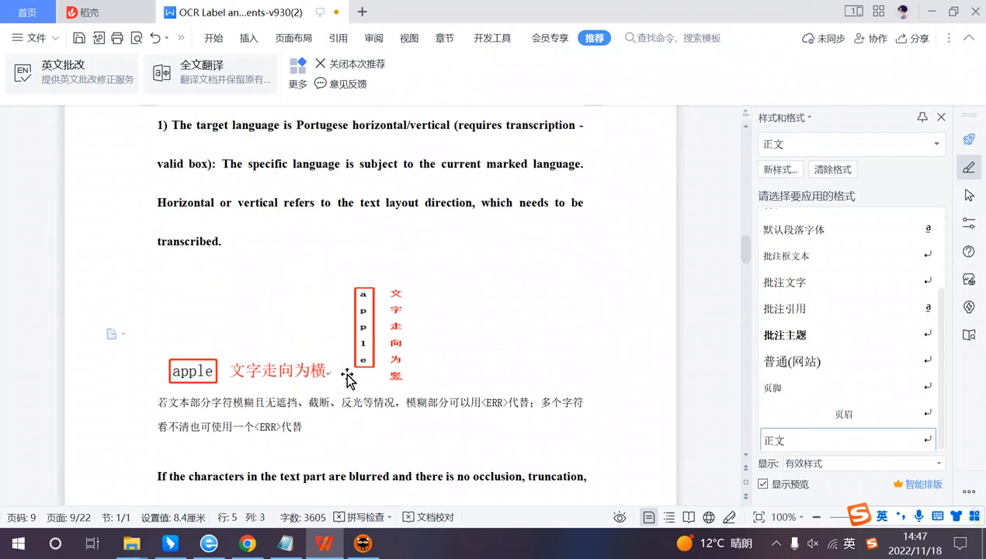
# Step: Bring up the 音标(4) notes in Notepad and move their window clear of the "apple" example
pyautogui.click(286, 543)
pyautogui.moveTo(391, 62); pyautogui.dragTo(629, 77)
pyautogui.click(594, 114)
pyautogui.moveTo(562, 114); pyautogui.dragTo(598, 131)
pyautogui.click(573, 147)
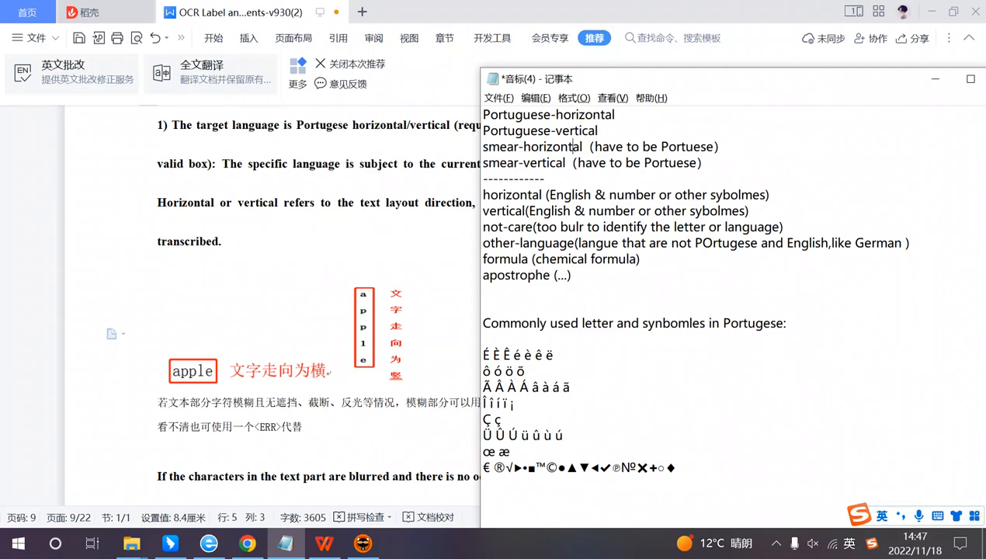
# Step: Return to the WPS requirements document and reread the target-language paragraph on Portuguese horizontal/vertical text
pyautogui.click(341, 428)
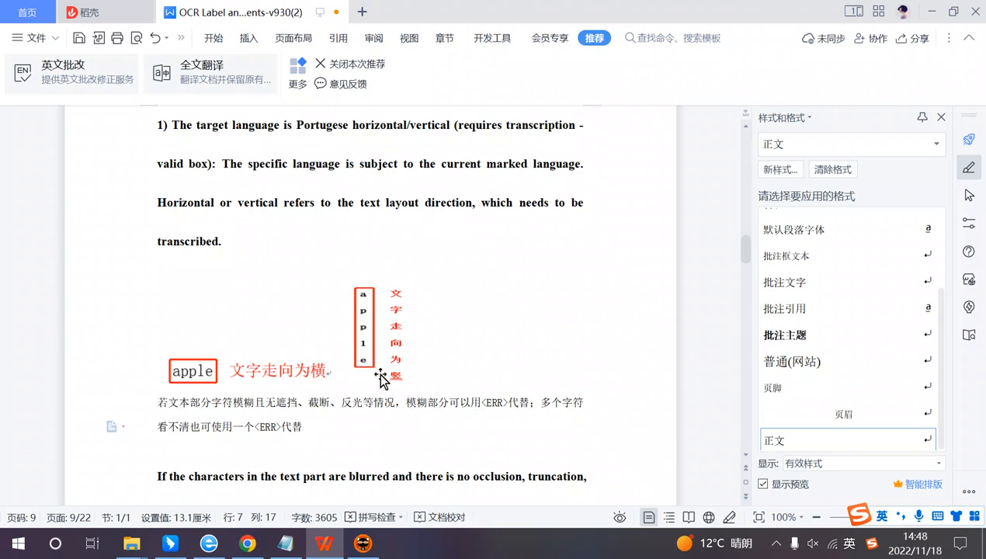
pyautogui.scroll(1, 396, 210)
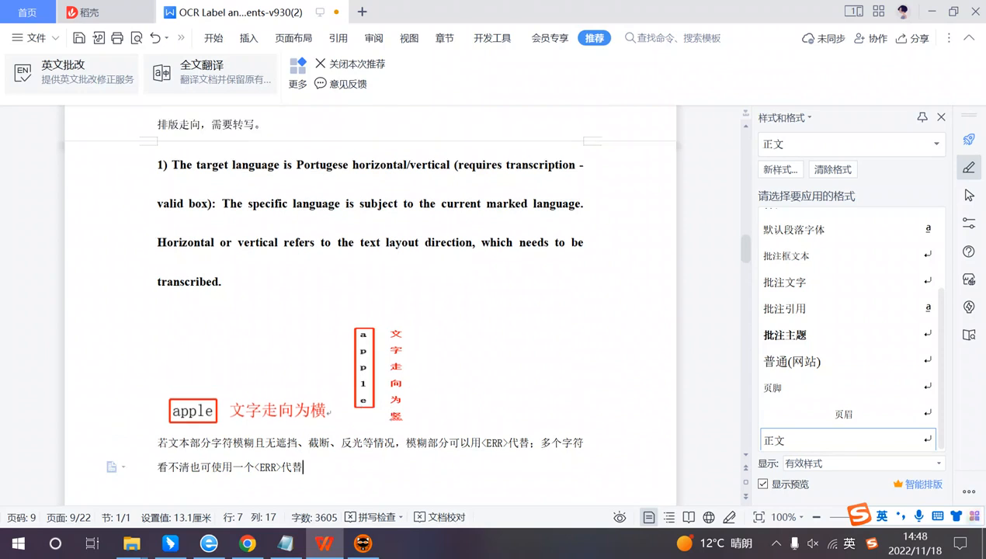
pyautogui.click(368, 164)
pyautogui.moveTo(296, 165); pyautogui.dragTo(332, 165)
pyautogui.click(379, 204)
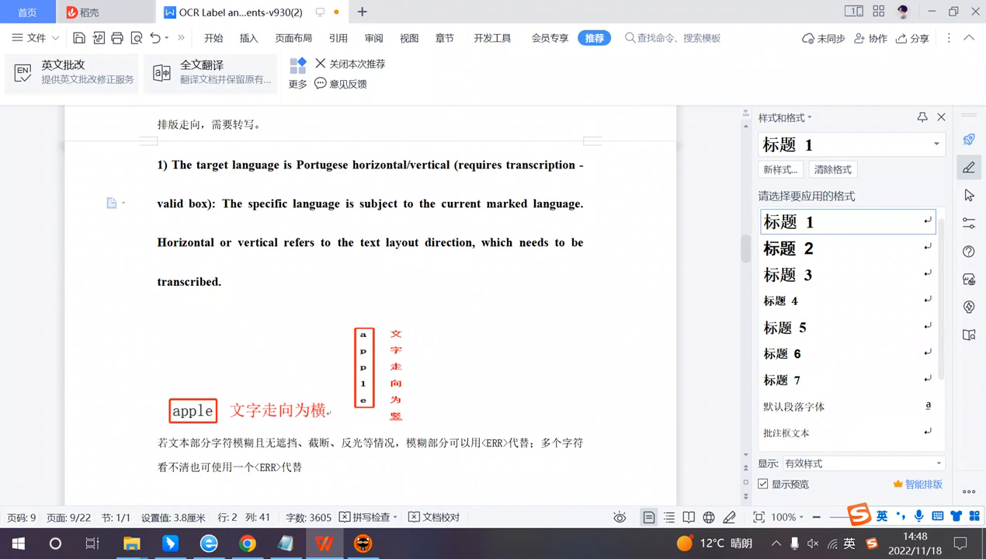
pyautogui.click(407, 165)
pyautogui.click(459, 203)
pyautogui.click(393, 204)
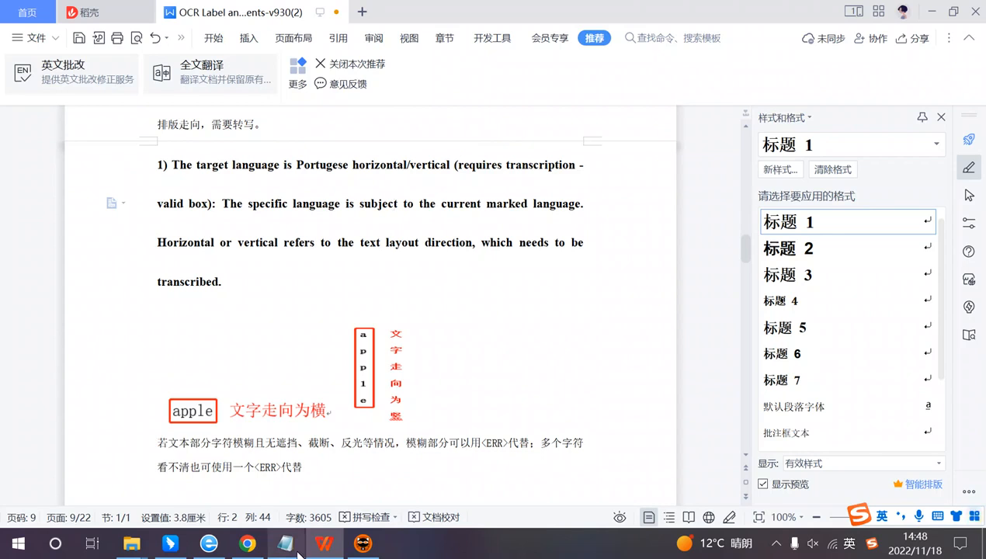
# Step: Switch to the annotation platform in Chrome and open the label attributes of SISTEMA ANTIPINGOS, moving the dialog off most of its text
pyautogui.click(248, 543)
pyautogui.scroll(-1, 427, 278)
pyautogui.scroll(1, 432, 279)
pyautogui.moveTo(462, 294)
pyautogui.mouseDown()
pyautogui.moveTo(410, 250)
pyautogui.moveTo(343, 273)
pyautogui.mouseUp()
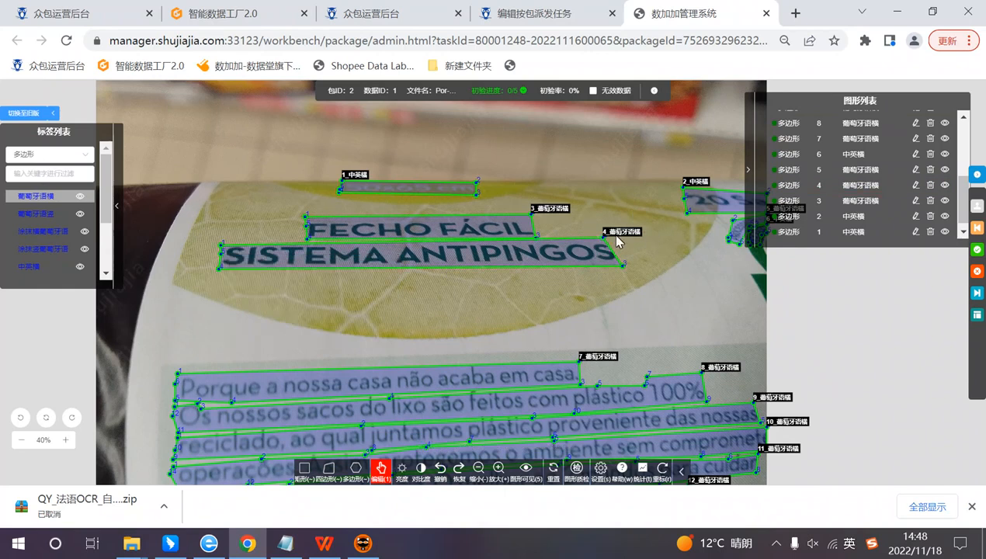
pyautogui.click(402, 263)
pyautogui.click(337, 379)
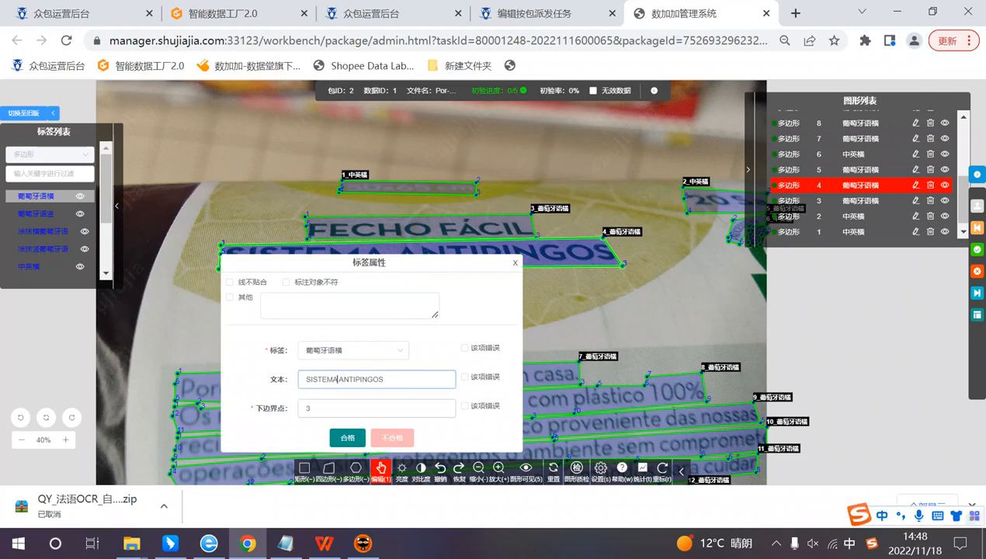
pyautogui.moveTo(387, 272); pyautogui.dragTo(646, 247)
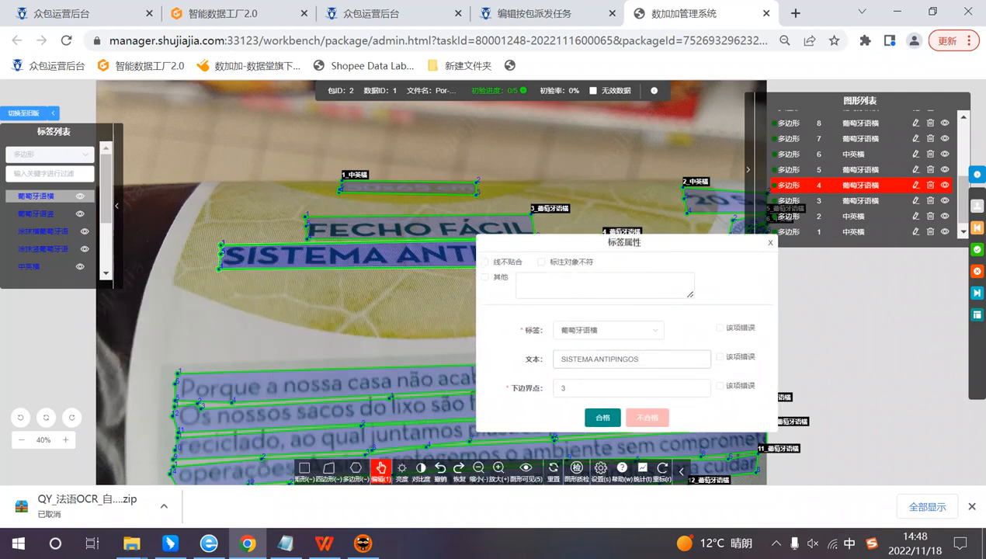
pyautogui.moveTo(525, 245); pyautogui.dragTo(568, 248)
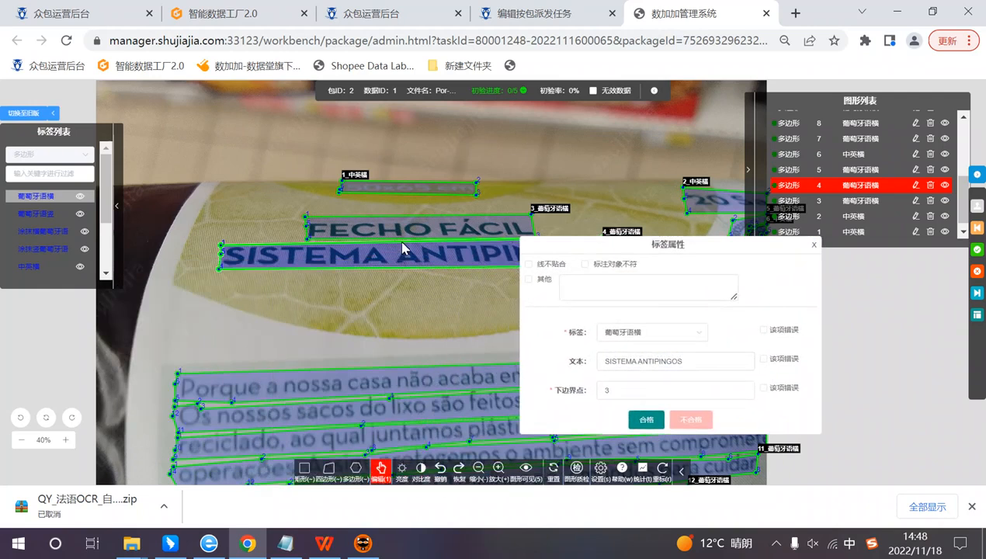
pyautogui.moveTo(593, 244); pyautogui.dragTo(578, 216)
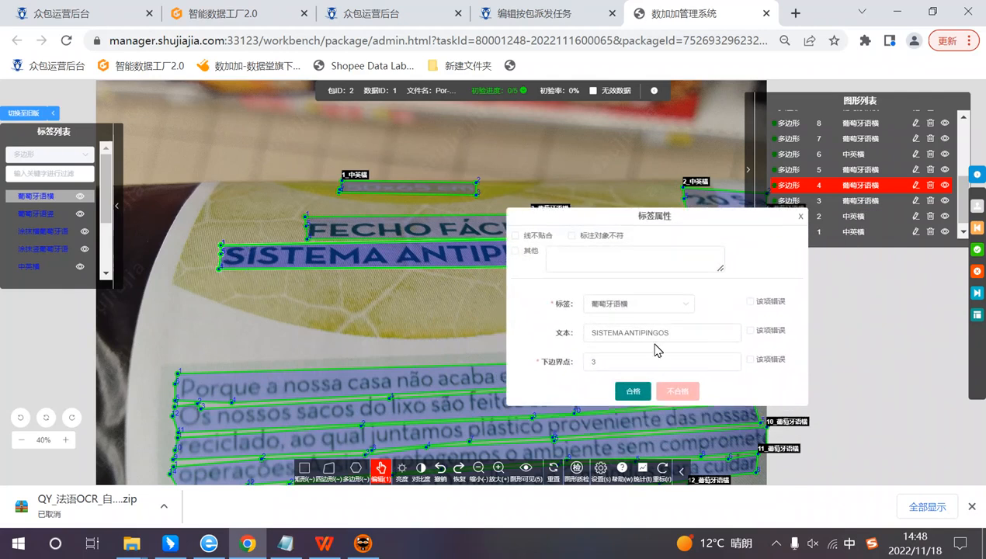
# Step: Try appending the symbols "*+ / , . % $" to the SISTEMA ANTIPINGOS transcription and remove them again
pyautogui.click(668, 332)
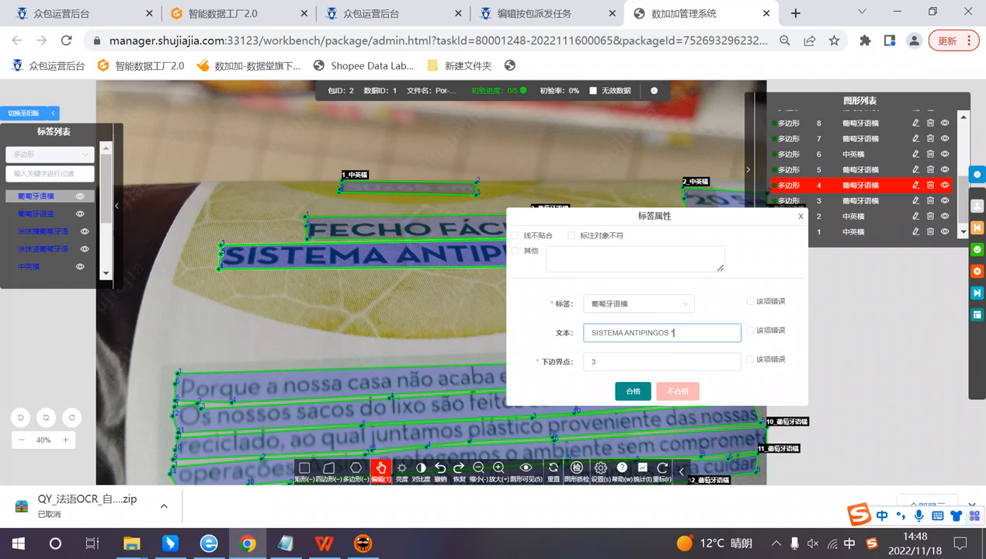
pyautogui.write('*+ /')
pyautogui.press('shift')
pyautogui.write(', . % $')
pyautogui.moveTo(675, 330); pyautogui.dragTo(651, 332)
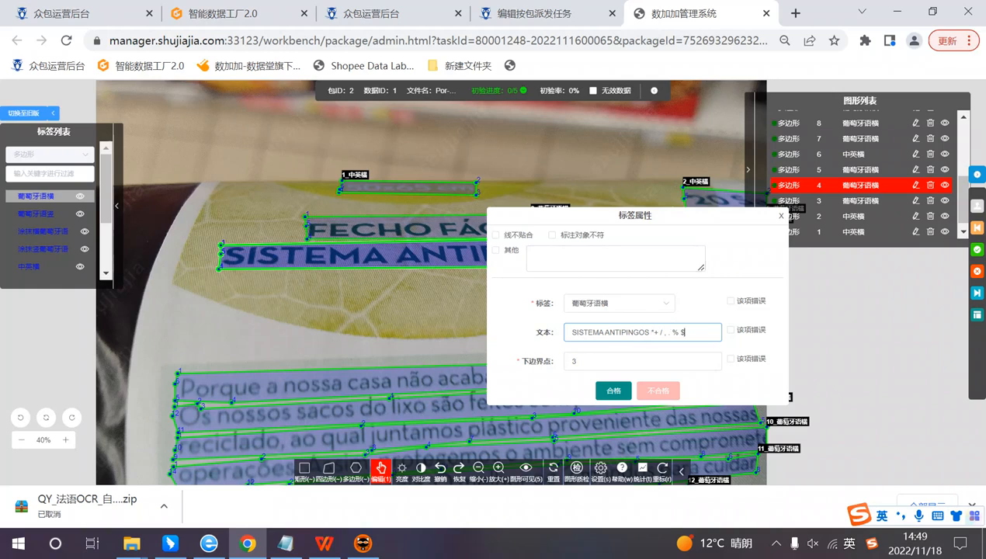
pyautogui.press('BackSpace')
pyautogui.press('BackSpace')
pyautogui.press('BackSpace')
pyautogui.press('BackSpace')
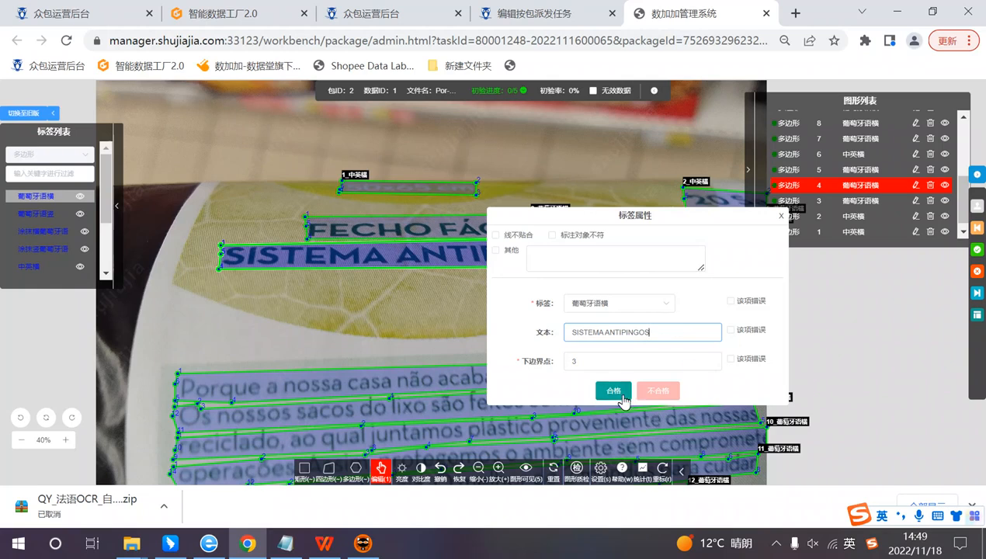
# Step: Mark the SISTEMA ANTIPINGOS annotation as qualified (合格)
pyautogui.click(613, 390)
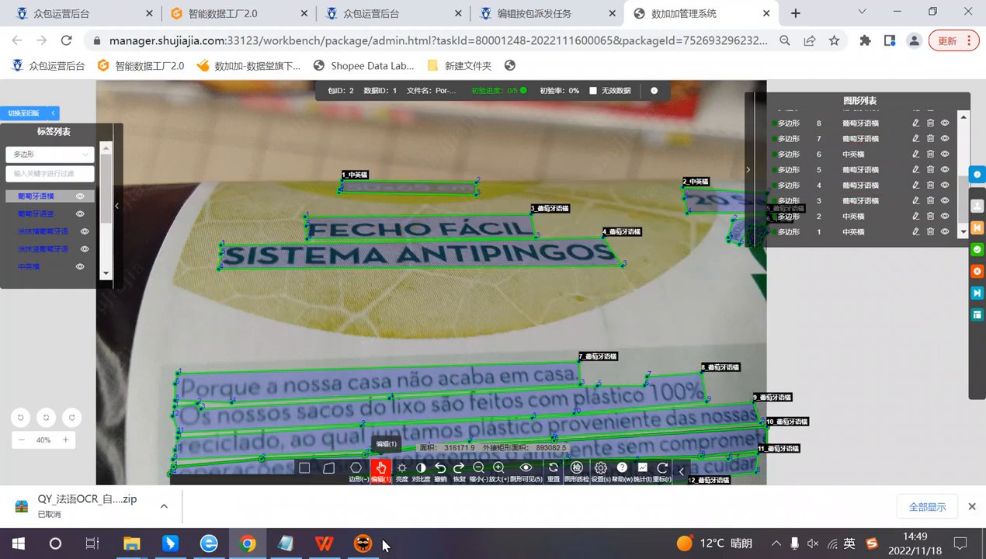
# Step: Switch to the 音标(4) notes in Notepad and compare the Portuguese labels with the smear labels
pyautogui.click(286, 544)
pyautogui.click(557, 163)
pyautogui.click(579, 147)
pyautogui.moveTo(602, 131); pyautogui.dragTo(483, 115)
pyautogui.click(610, 147)
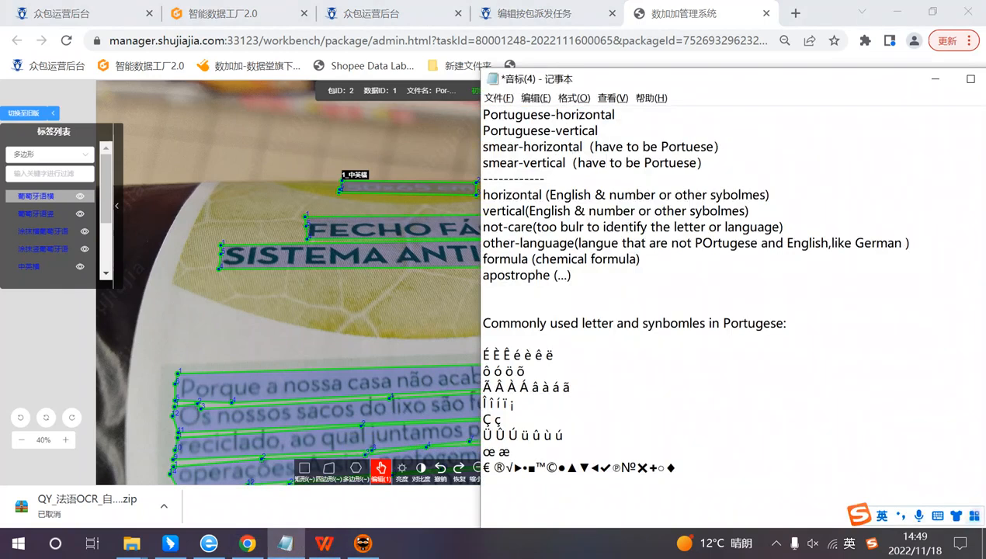
# Step: Add the line "*1. reflection 2. cut-off 3. truncation" below the smear-vertical entry in the notes
pyautogui.click(605, 163)
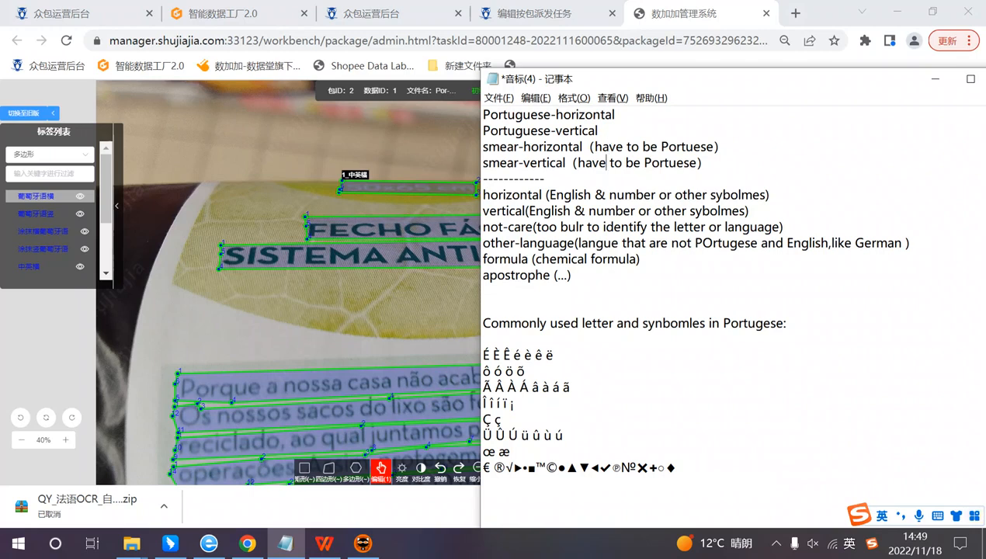
pyautogui.click(553, 147)
pyautogui.press('Return')
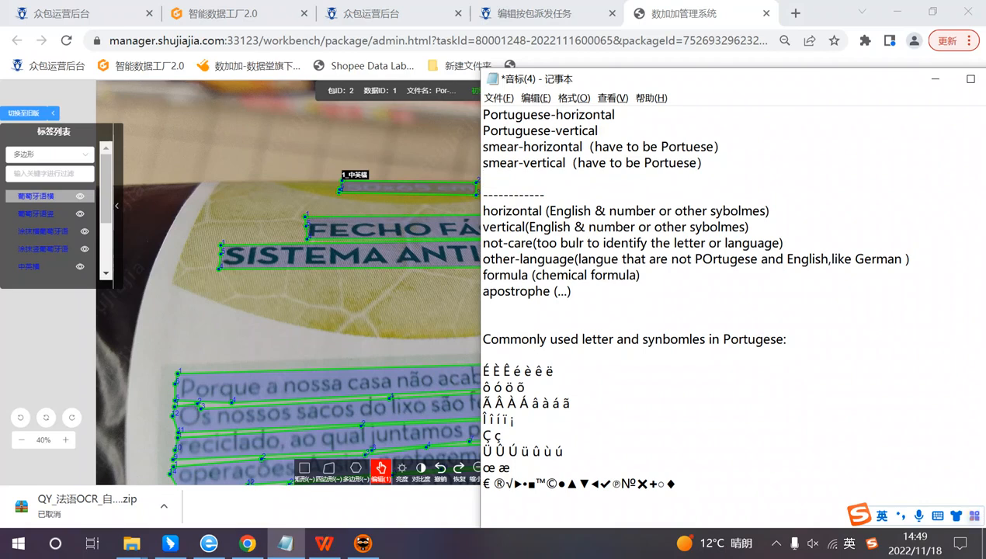
pyautogui.write('*')
pyautogui.write('1. reflection ')
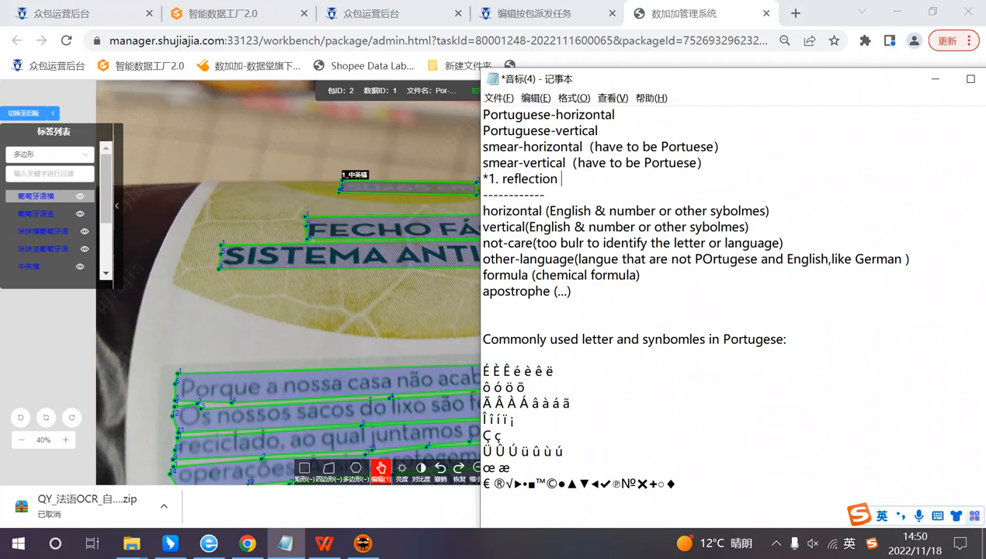
pyautogui.write('2. cut-off 3. truncation')
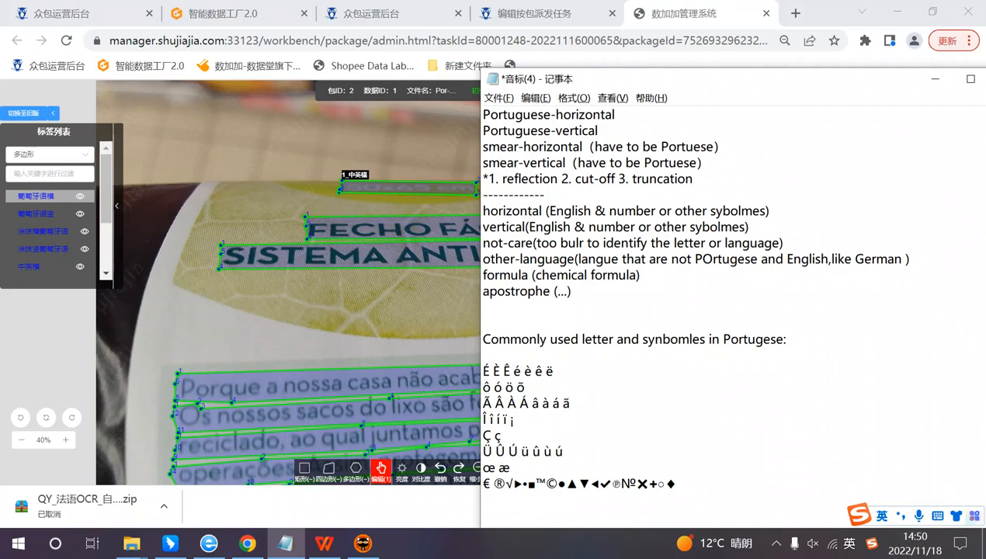
# Step: Return to the annotation platform in Chrome and inspect the SISTEMA ANTIPINGOS box and its neighbours at different magnifications
pyautogui.click(395, 301)
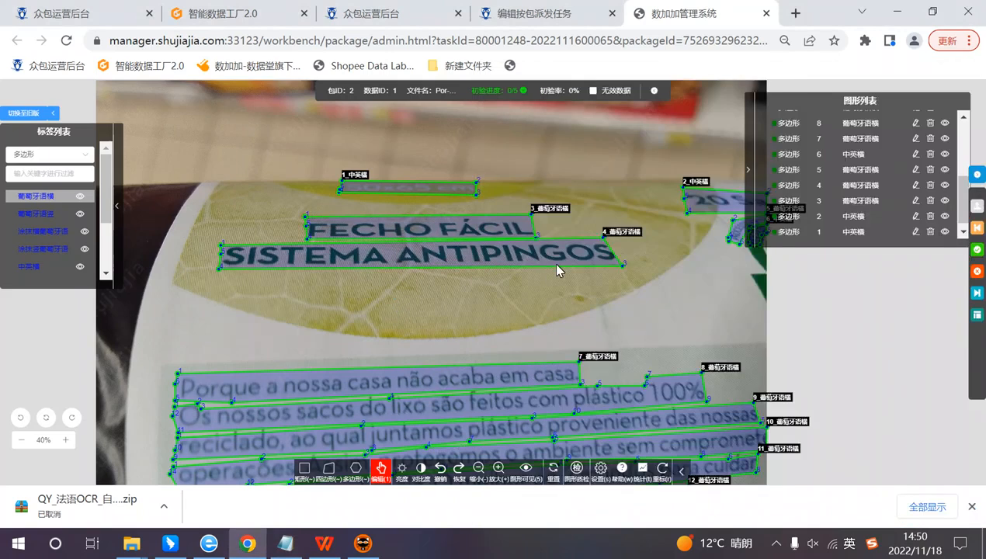
pyautogui.scroll(1, 556, 269)
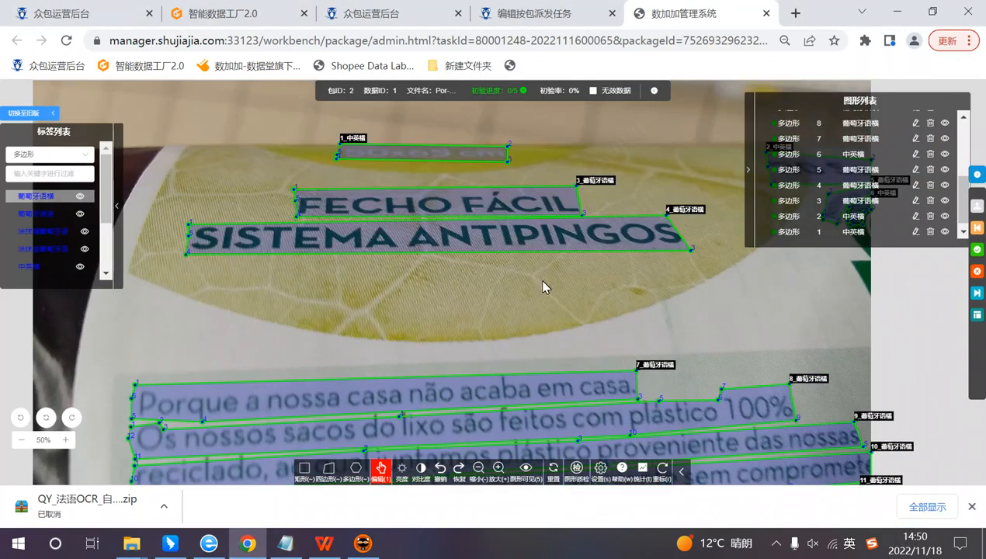
pyautogui.scroll(-2, 543, 282)
pyautogui.moveTo(527, 265)
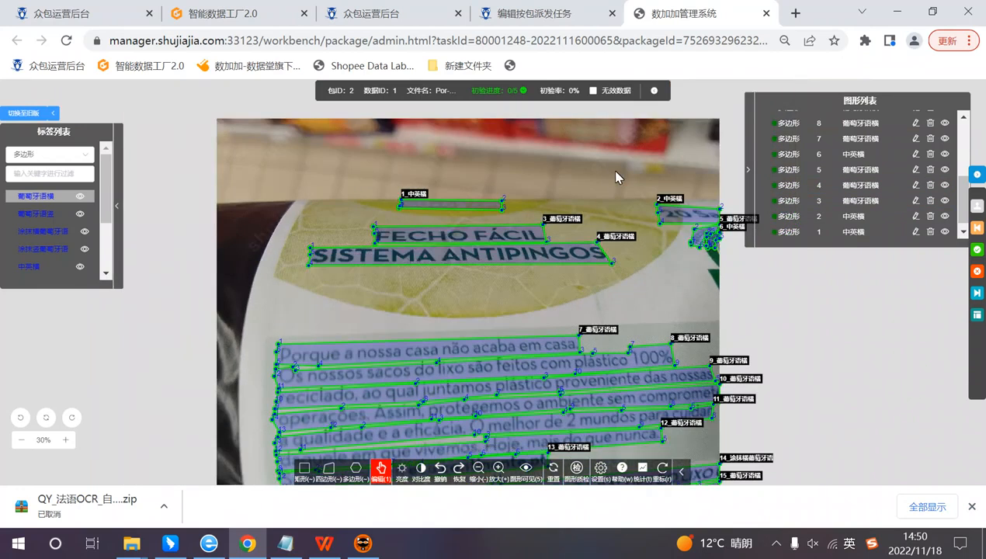
pyautogui.moveTo(349, 395)
pyautogui.scroll(3, 416, 274)
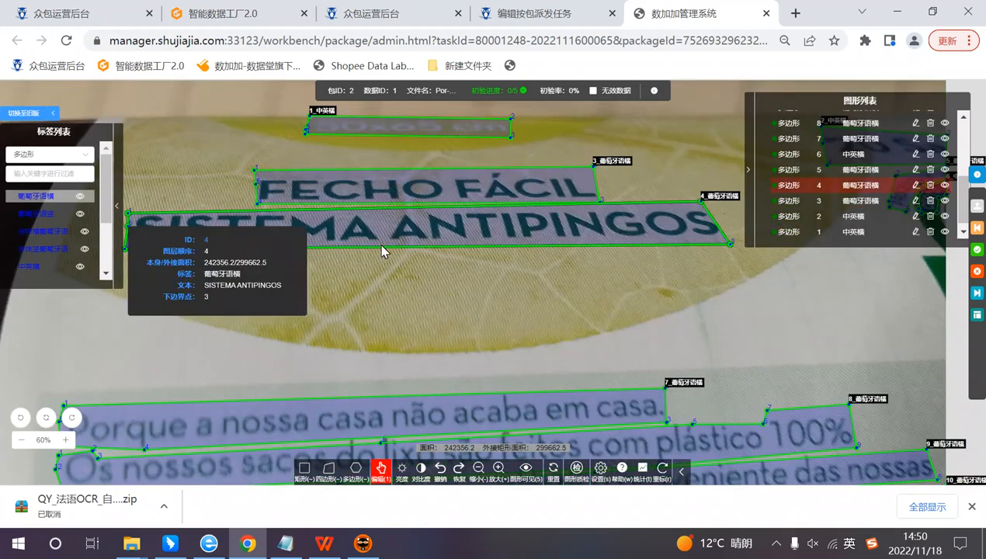
pyautogui.scroll(-1, 488, 248)
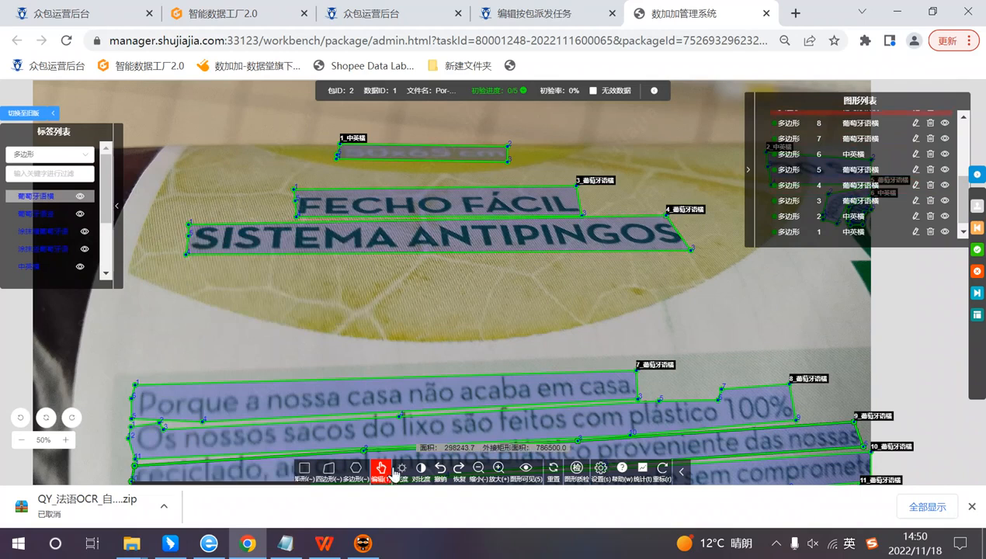
# Step: Compare the reflection condition in the Notepad notes with the annotated image in Chrome
pyautogui.click(286, 544)
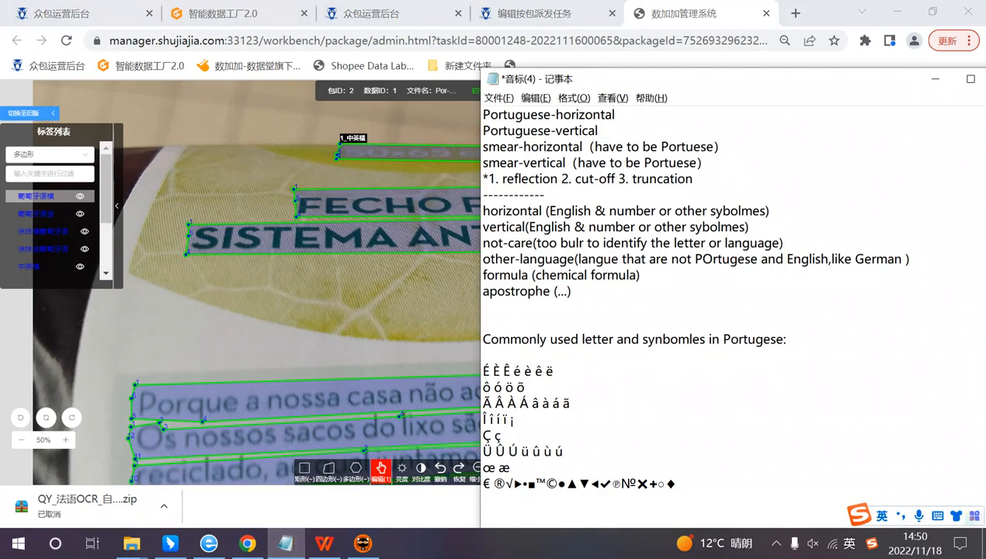
pyautogui.moveTo(503, 179); pyautogui.dragTo(551, 180)
pyautogui.click(556, 210)
pyautogui.click(454, 301)
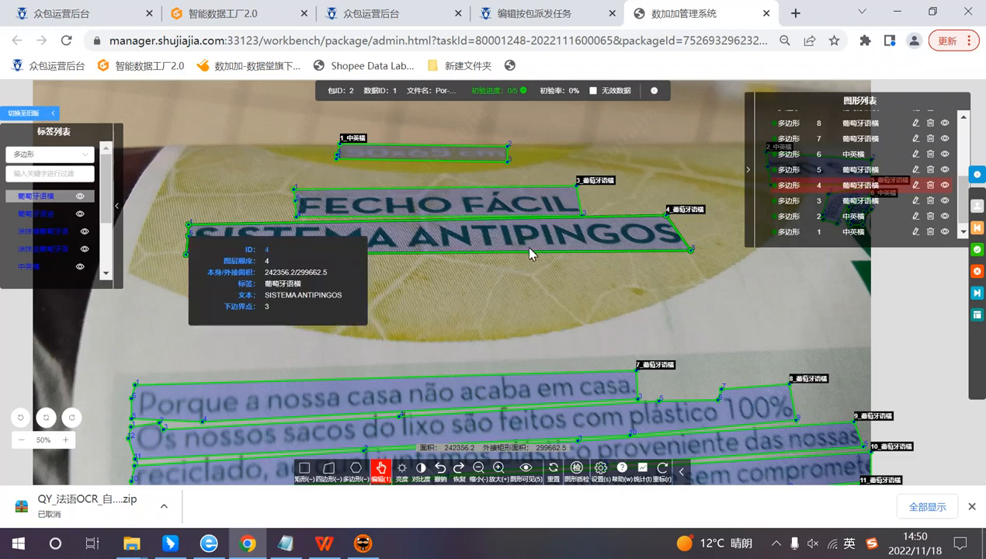
# Step: Switch to the Notepad notes and add the line "*covered letter <ERR>" below the reflection, cut-off and truncation line
pyautogui.click(286, 544)
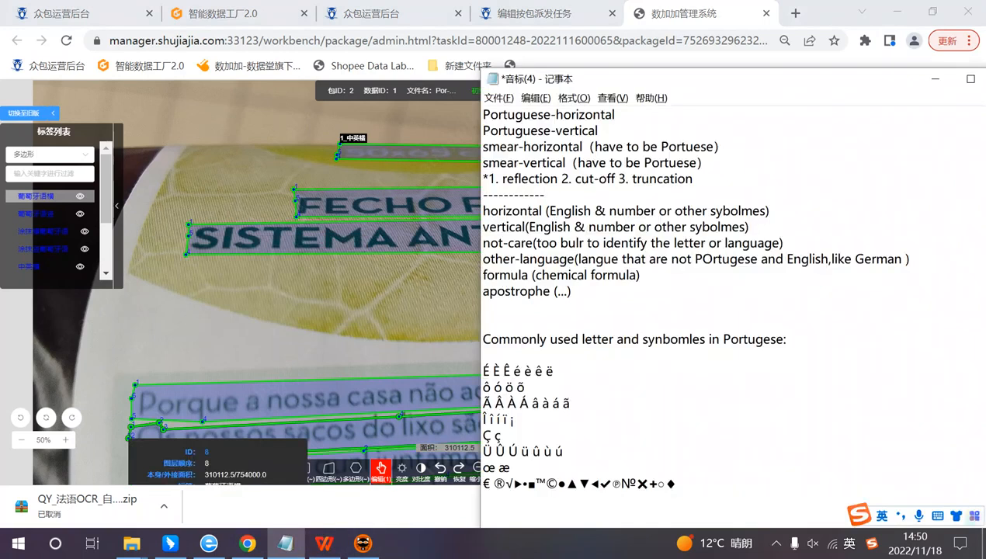
pyautogui.press('Return')
pyautogui.write('*')
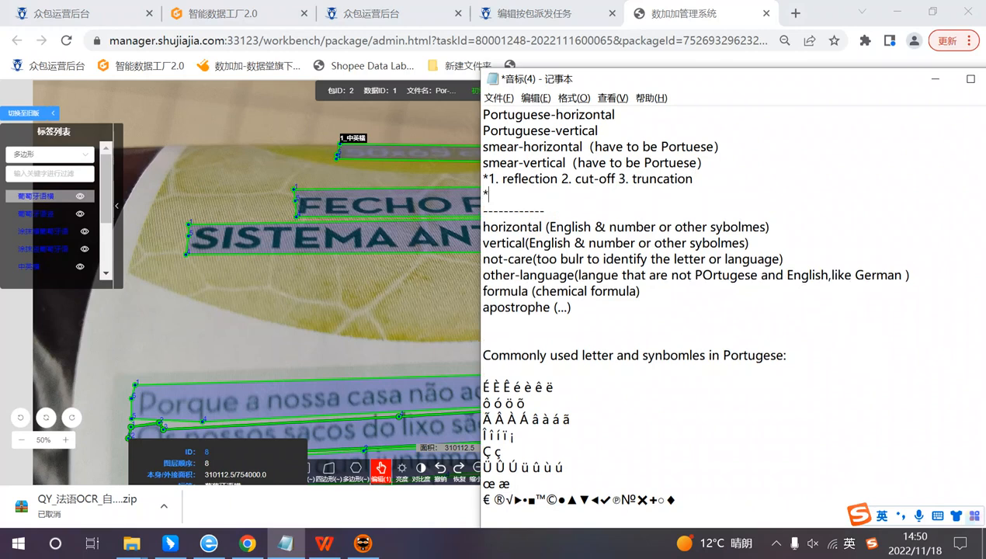
pyautogui.write('covered letter')
pyautogui.write(' <ERR>')
pyautogui.press('Left')
pyautogui.write('ERR')
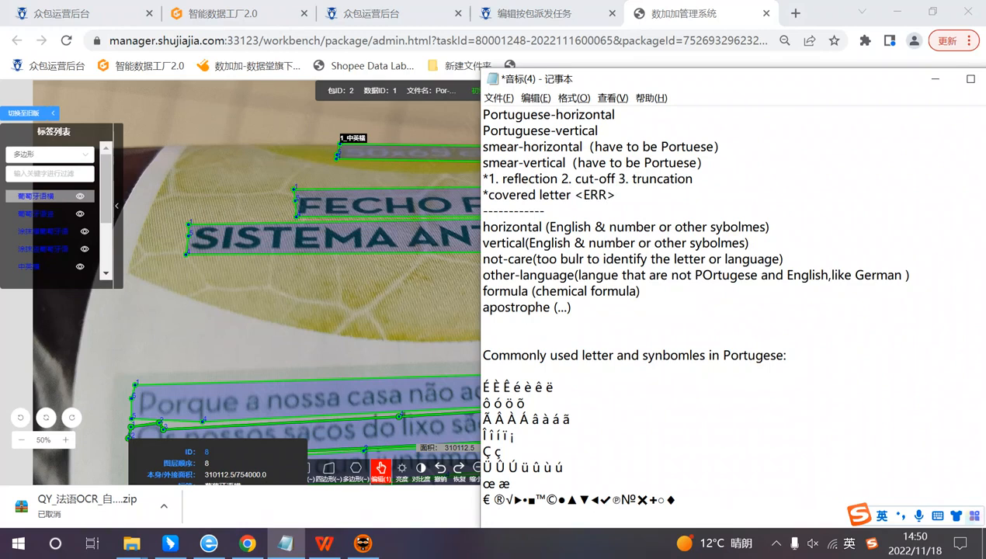
pyautogui.click(617, 195)
pyautogui.moveTo(572, 194); pyautogui.dragTo(616, 195)
pyautogui.click(616, 195)
pyautogui.write('err Err')
pyautogui.press('BackSpace')
pyautogui.press('BackSpace')
pyautogui.press('BackSpace')
pyautogui.write('Err')
pyautogui.hotkey('ctrl', 'shift', 'Left')
pyautogui.hotkey('ctrl', 'shift', 'Left')
pyautogui.click(707, 227)
pyautogui.moveTo(617, 195); pyautogui.dragTo(657, 195)
pyautogui.press('BackSpace')
pyautogui.moveTo(571, 195); pyautogui.dragTo(615, 195)
pyautogui.click(617, 195)
pyautogui.write('ERR')
pyautogui.press('BackSpace')
pyautogui.press('BackSpace')
pyautogui.press('BackSpace')
# Step: Begin an example line reading "*SISTE<ERR>" below the covered letter entry, using the SISTEMA ANTIPINGOS box as reference
pyautogui.press('Return')
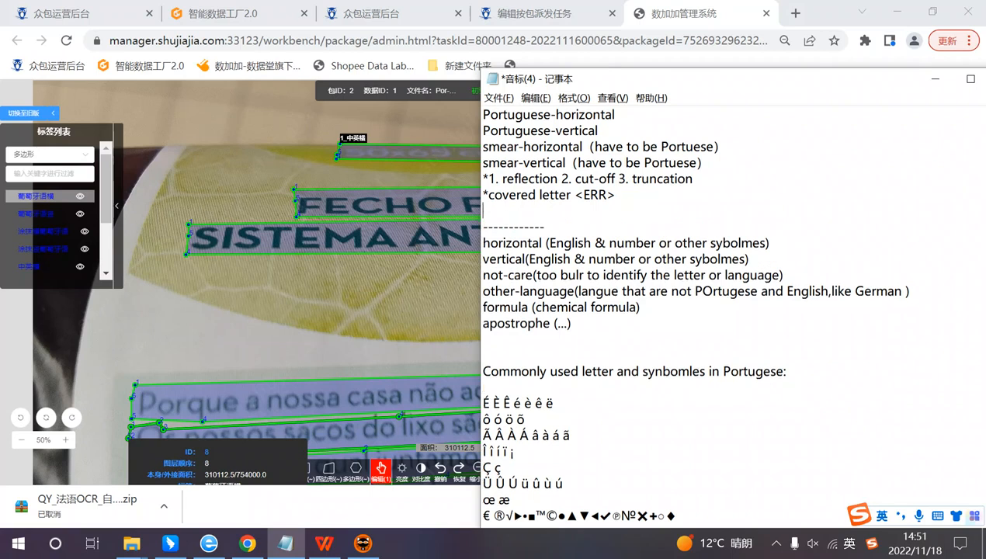
pyautogui.moveTo(574, 80); pyautogui.dragTo(727, 83)
pyautogui.moveTo(306, 242)
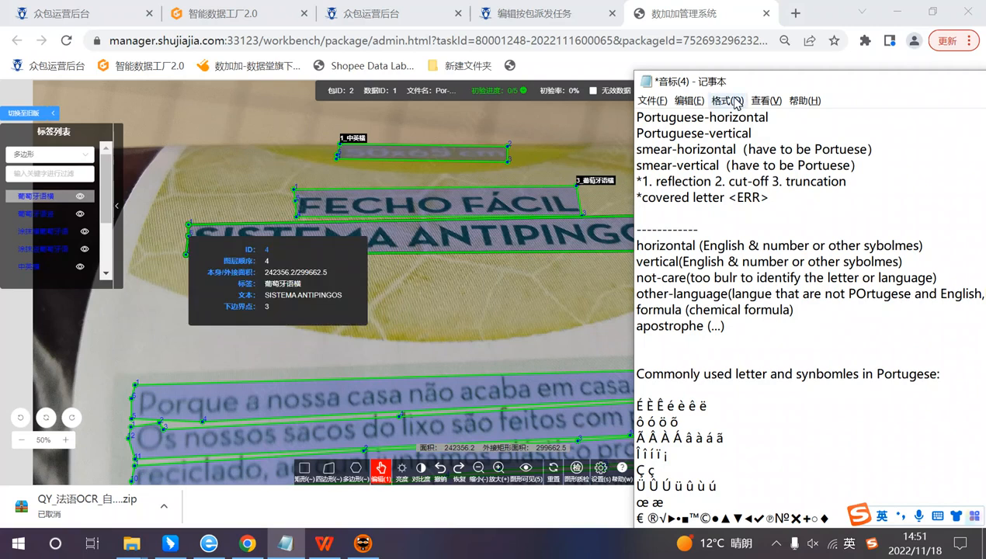
pyautogui.moveTo(738, 82); pyautogui.dragTo(716, 65)
pyautogui.click(621, 194)
pyautogui.write('*')
pyautogui.write('SS')
pyautogui.press('BackSpace')
pyautogui.write('I')
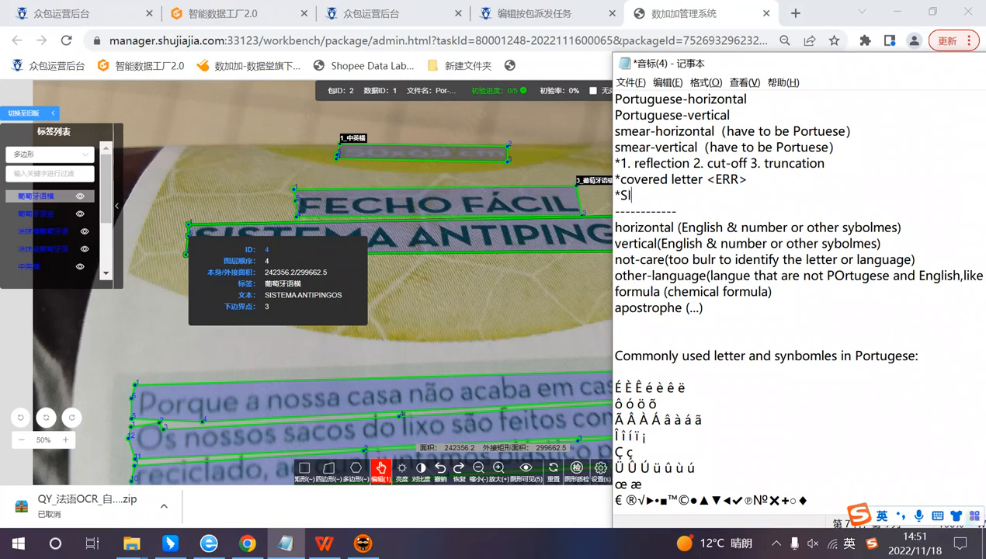
pyautogui.write('STE')
pyautogui.write('MA')
pyautogui.press('shift')
pyautogui.press('BackSpace')
# Step: Complete the example line with "ANTIPIN<ERR>" after the first covered part
pyautogui.press('BackSpace')
pyautogui.press('shift')
pyautogui.write('<>')
pyautogui.write('ERR')
pyautogui.write('ANIT')
pyautogui.press('BackSpace')
pyautogui.press('BackSpace')
pyautogui.write('TIPIN')
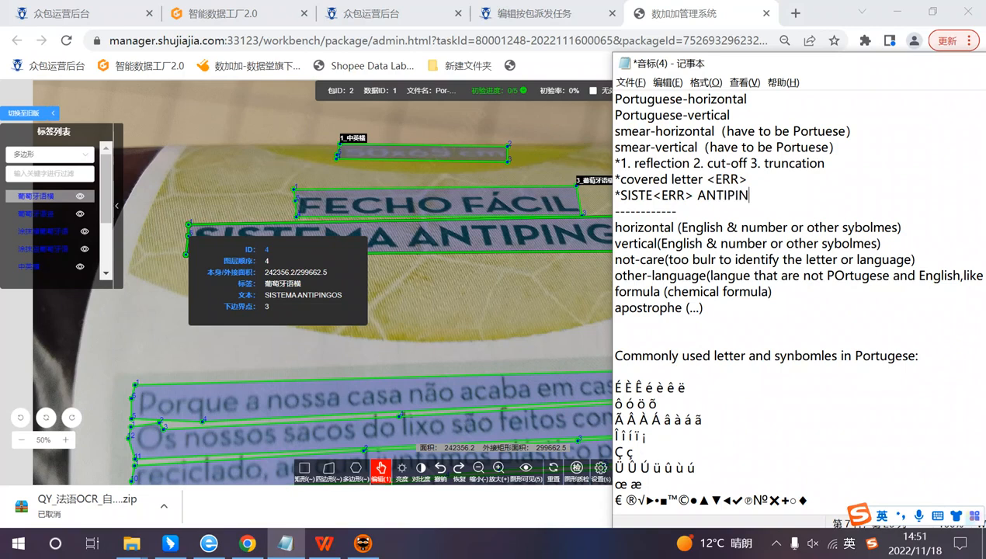
pyautogui.press('shift')
pyautogui.press('shift')
pyautogui.write('<ERR>')
pyautogui.click(733, 227)
pyautogui.moveTo(739, 196); pyautogui.dragTo(781, 195)
pyautogui.click(814, 226)
# Step: Compare the new <ERR> example line with the SISTEMA ANTIPINGOS box in the image
pyautogui.moveTo(719, 64); pyautogui.dragTo(802, 47)
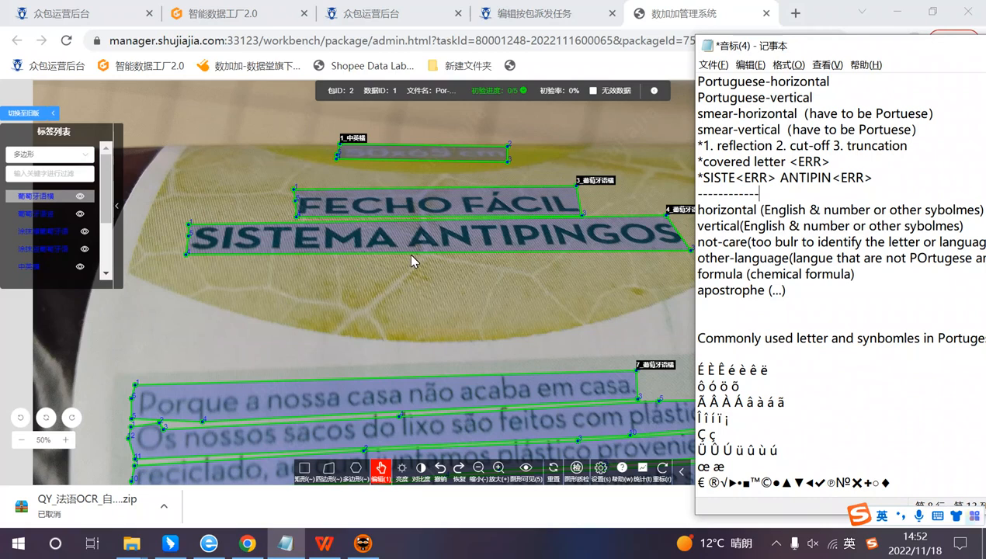
pyautogui.moveTo(417, 249)
pyautogui.click(730, 178)
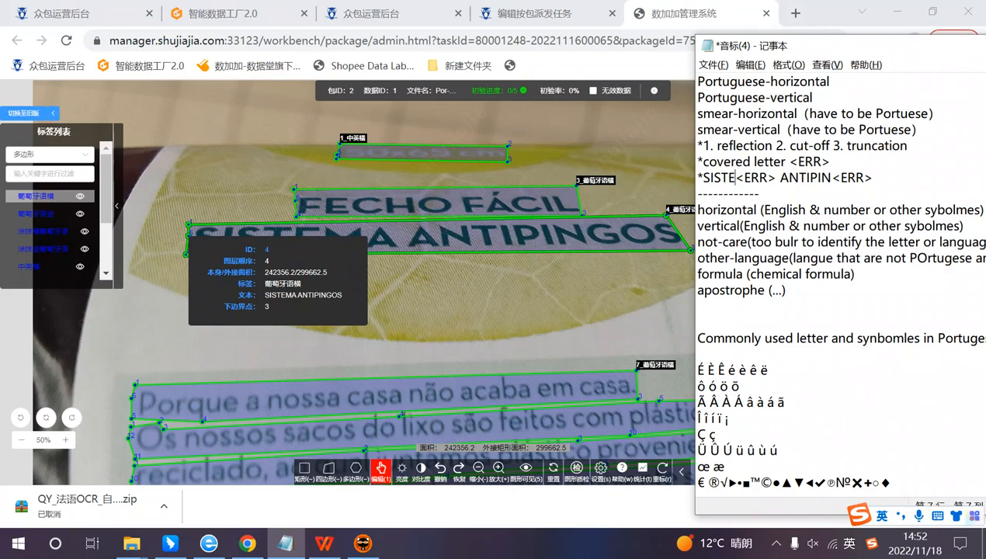
pyautogui.moveTo(866, 55); pyautogui.dragTo(760, 38)
# Step: Return to the annotation platform in Chrome and inspect the Portuguese paragraph boxes and the package's image sequence
pyautogui.click(588, 320)
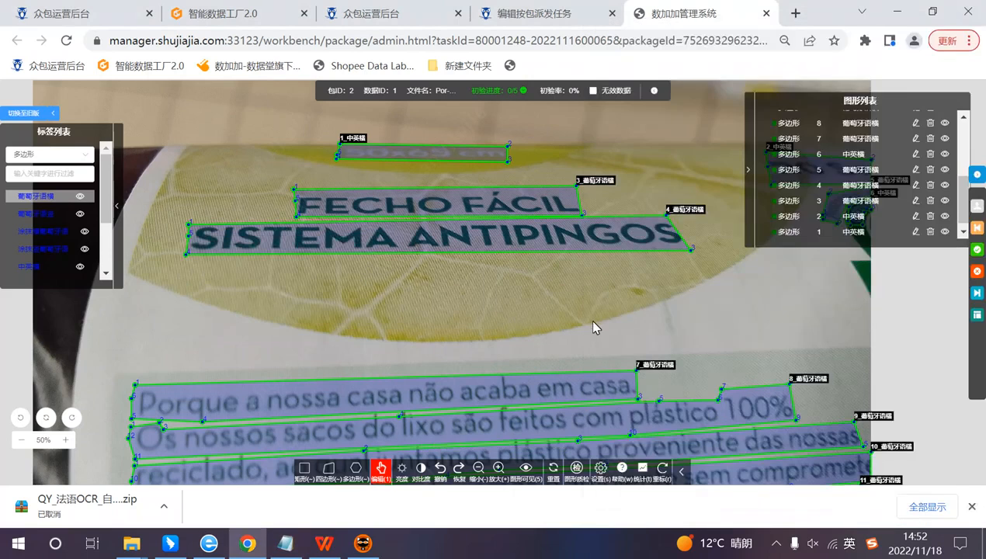
pyautogui.moveTo(588, 320); pyautogui.dragTo(550, 175)
pyautogui.moveTo(613, 330)
pyautogui.mouseDown()
pyautogui.moveTo(497, 233)
pyautogui.moveTo(480, 267)
pyautogui.mouseUp()
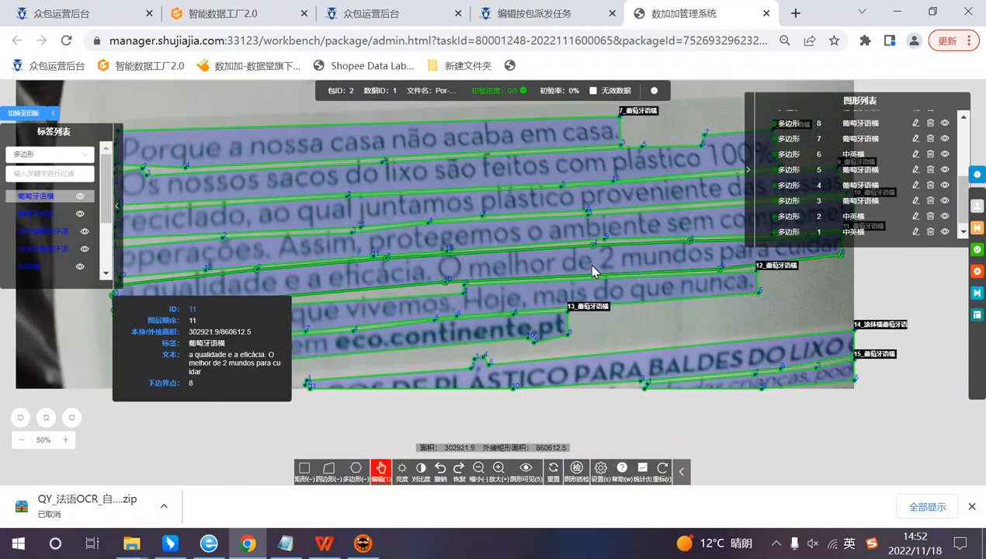
pyautogui.moveTo(571, 266); pyautogui.dragTo(580, 315)
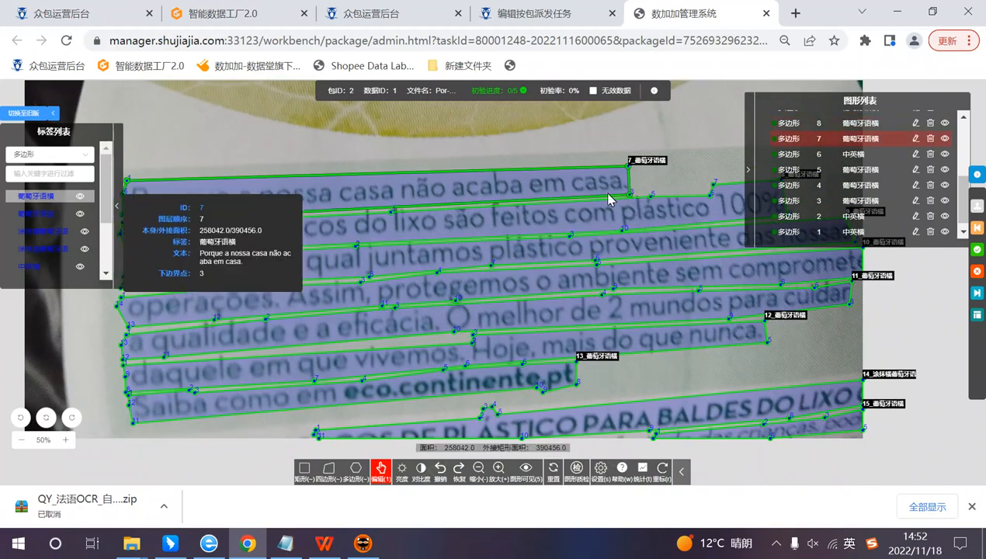
pyautogui.moveTo(609, 194); pyautogui.dragTo(570, 193)
pyautogui.scroll(-1, 594, 276)
pyautogui.moveTo(542, 227); pyautogui.dragTo(545, 362)
pyautogui.moveTo(419, 180); pyautogui.dragTo(352, 162)
pyautogui.moveTo(512, 271); pyautogui.dragTo(527, 170)
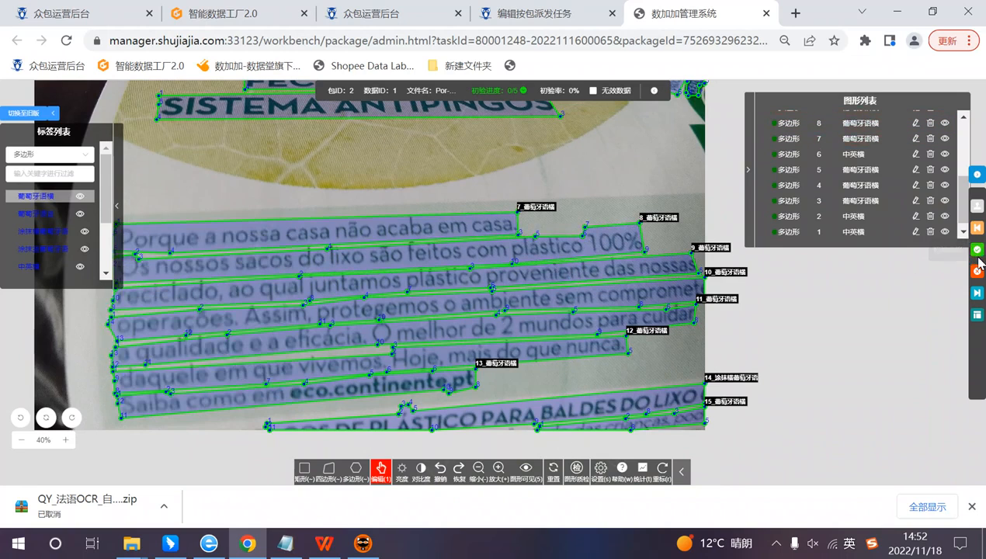
pyautogui.click(522, 92)
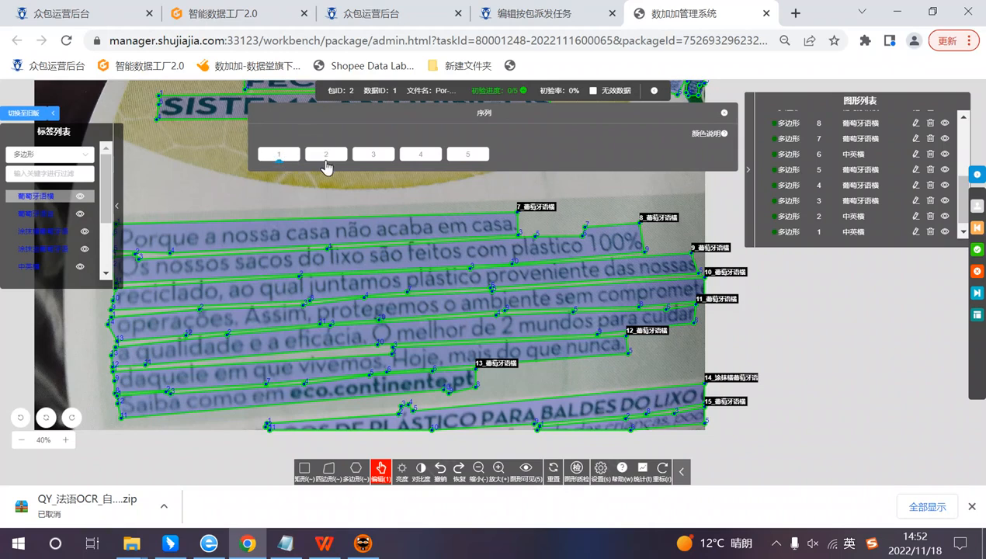
pyautogui.click(723, 112)
# Step: Compare box 14 at the image's lower edge with the reflection, cut-off and truncation conditions in the Notepad notes
pyautogui.moveTo(684, 194); pyautogui.dragTo(621, 92)
pyautogui.moveTo(643, 391); pyautogui.dragTo(652, 344)
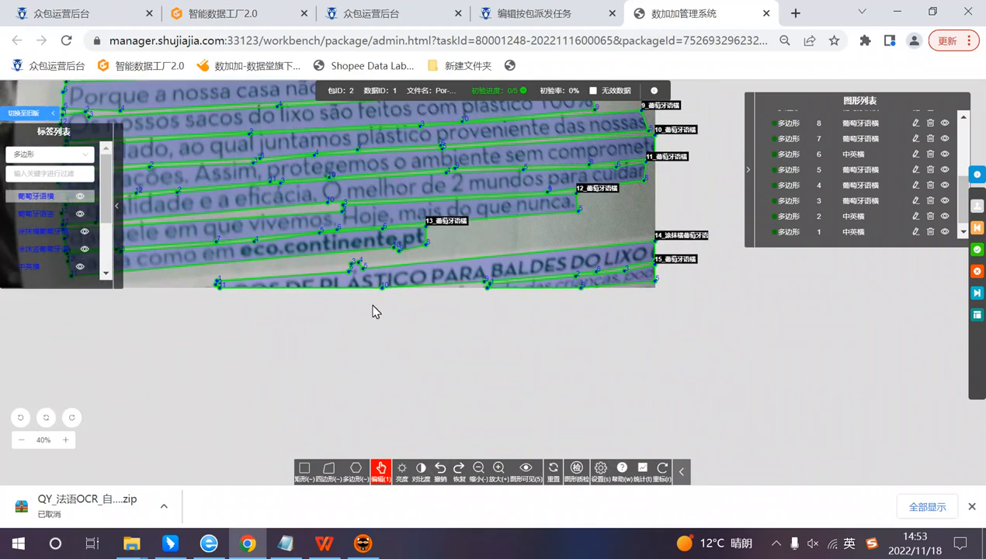
pyautogui.moveTo(382, 282)
pyautogui.click(282, 545)
pyautogui.click(654, 179)
pyautogui.click(627, 131)
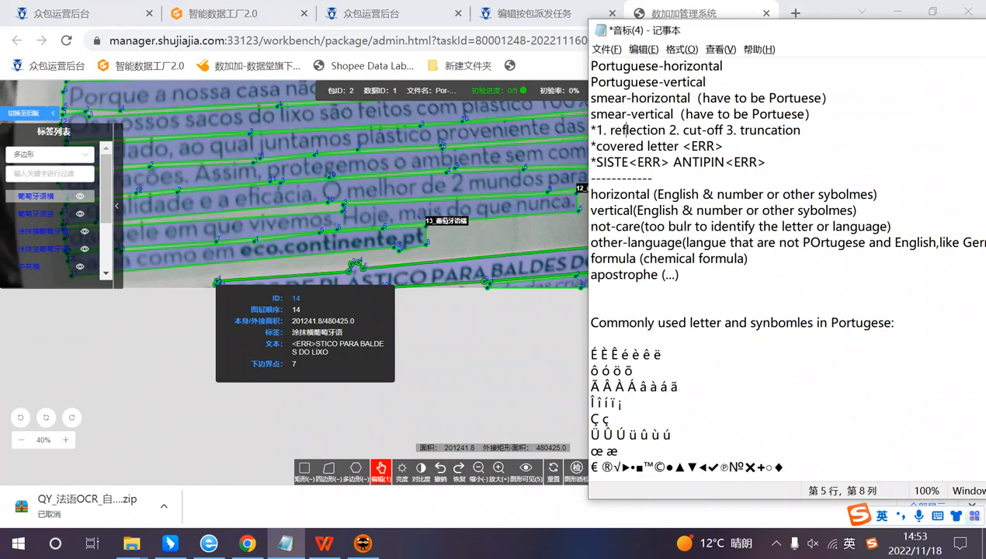
pyautogui.click(675, 129)
pyautogui.doubleClick(699, 130)
pyautogui.click(721, 210)
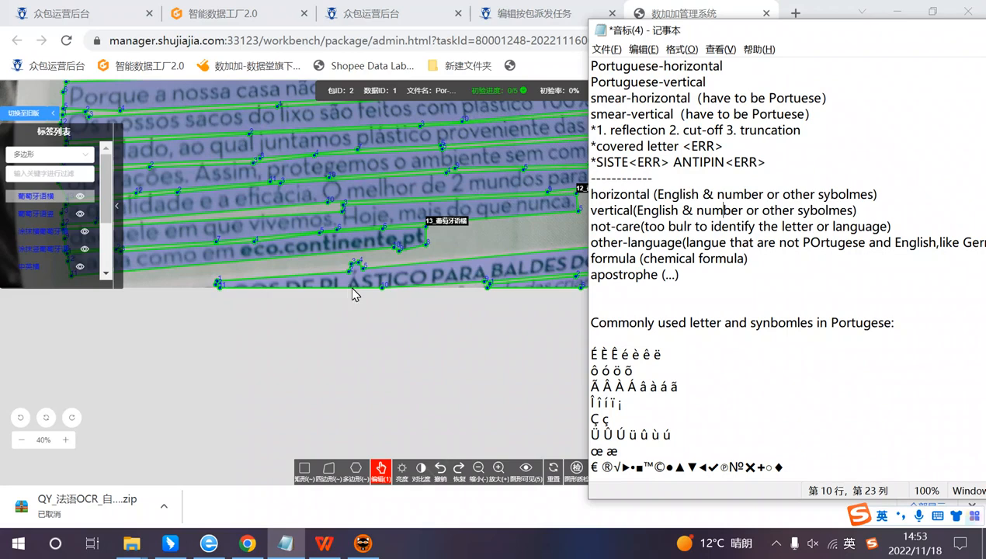
# Step: In Chrome, append "<ERR>" to box 14's transcription after "STICO PARA BALDES DO LIXO" and mark the box as qualified
pyautogui.moveTo(418, 324); pyautogui.dragTo(359, 312)
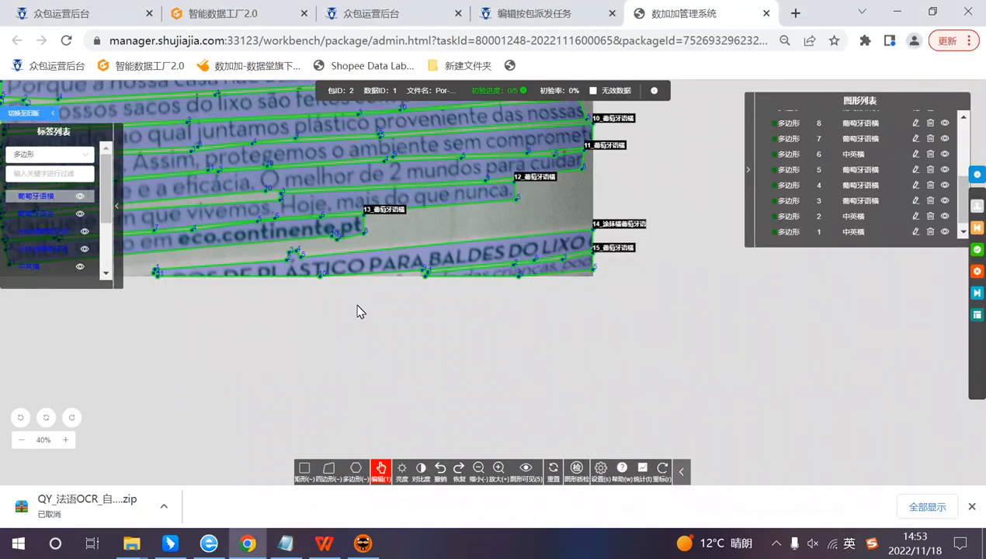
pyautogui.moveTo(298, 290); pyautogui.dragTo(372, 286)
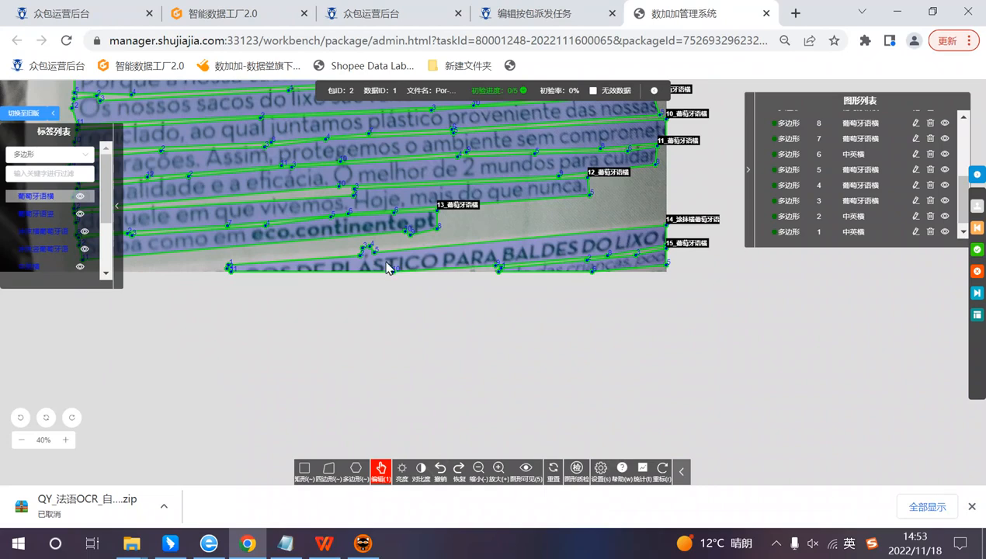
pyautogui.moveTo(379, 267)
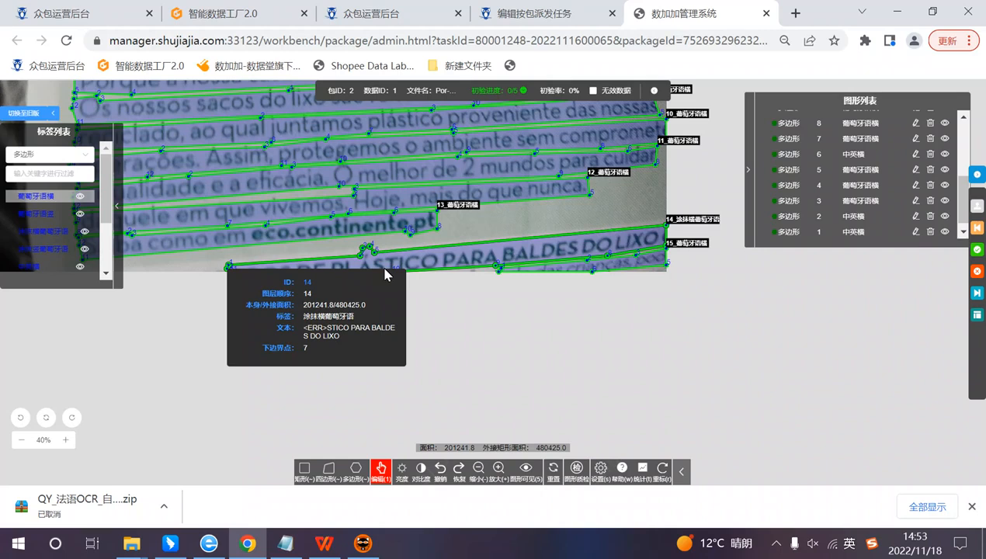
pyautogui.doubleClick(386, 273)
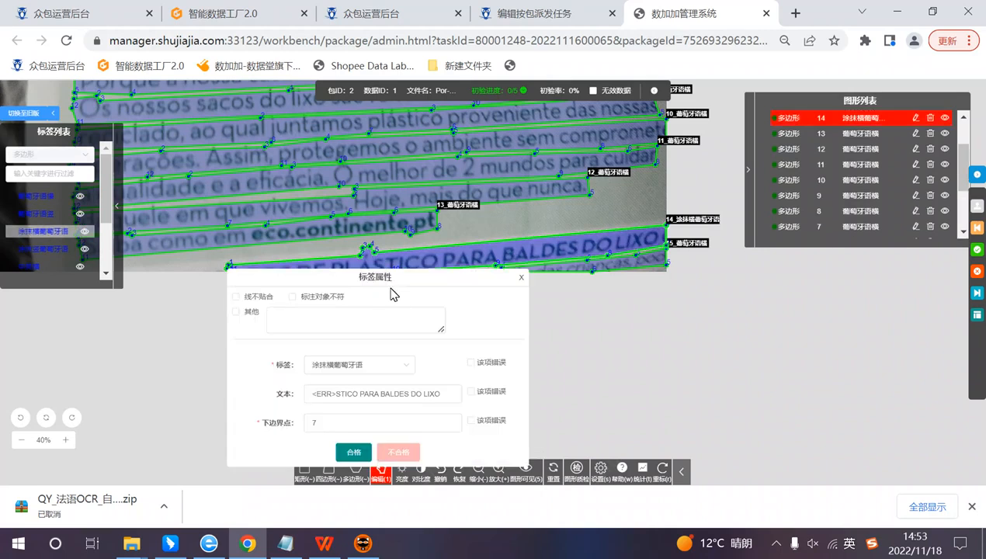
pyautogui.click(309, 392)
pyautogui.press('shift')
pyautogui.write('》')
pyautogui.press('shift')
pyautogui.write('<')
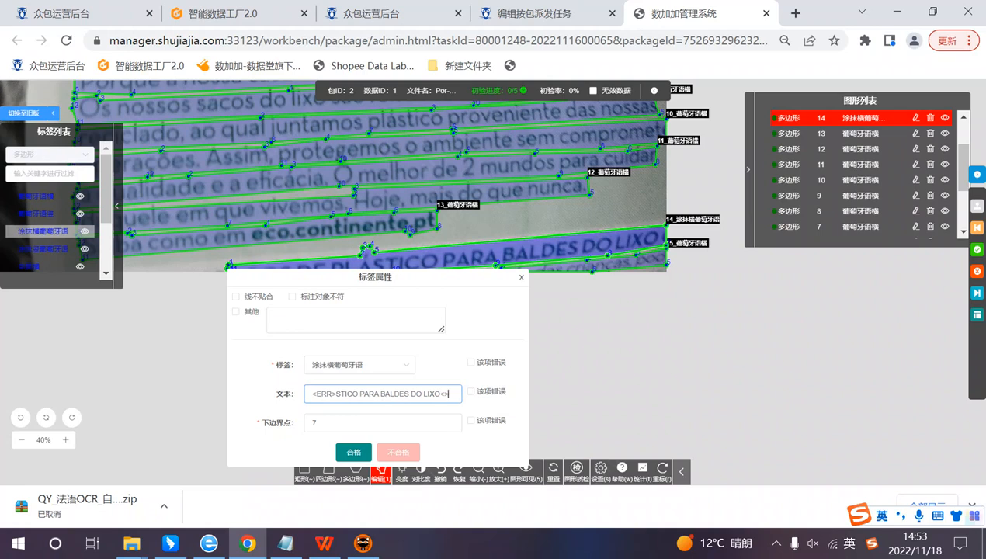
pyautogui.write('ERR>')
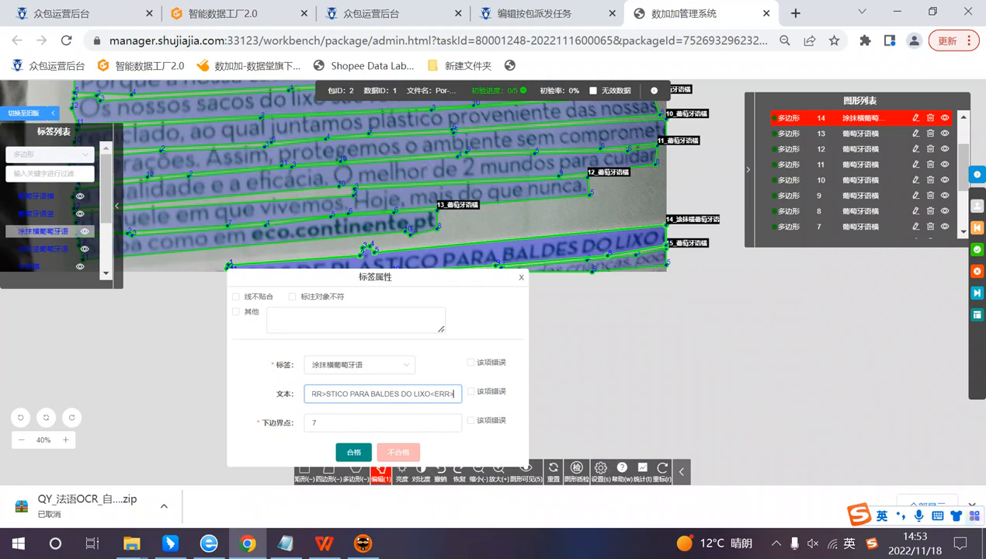
pyautogui.click(354, 452)
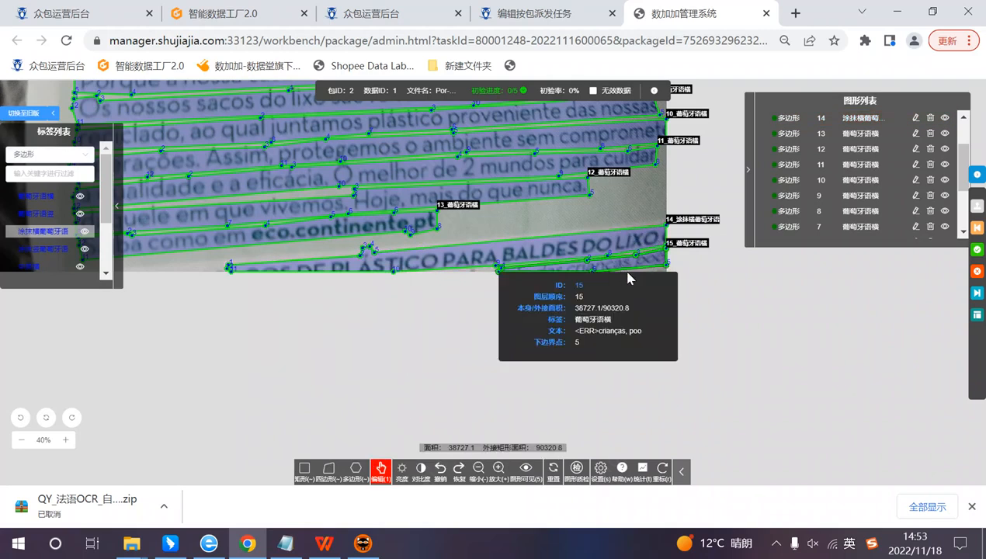
# Step: Submit the reviewed first image as qualified and dismiss the submission message
pyautogui.click(978, 249)
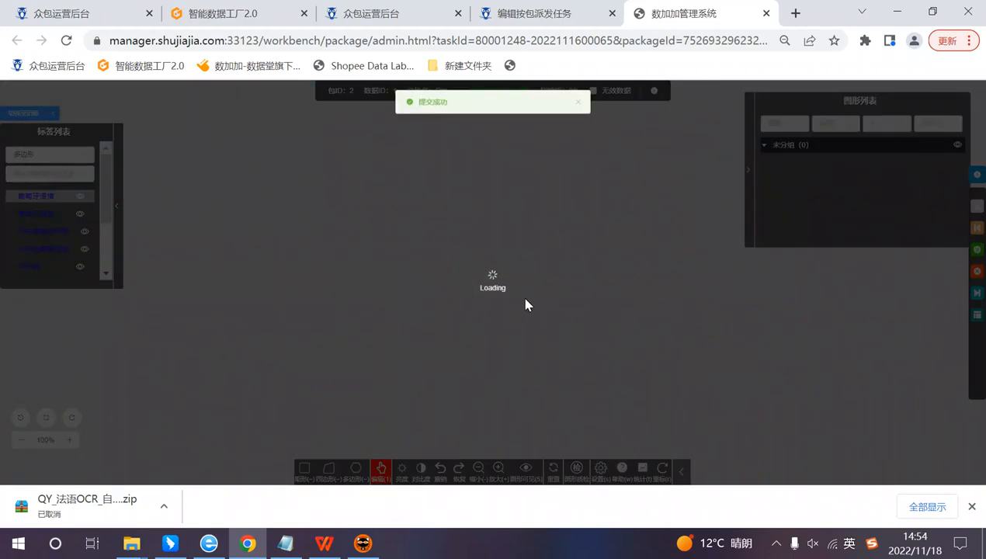
pyautogui.scroll(-2, 512, 312)
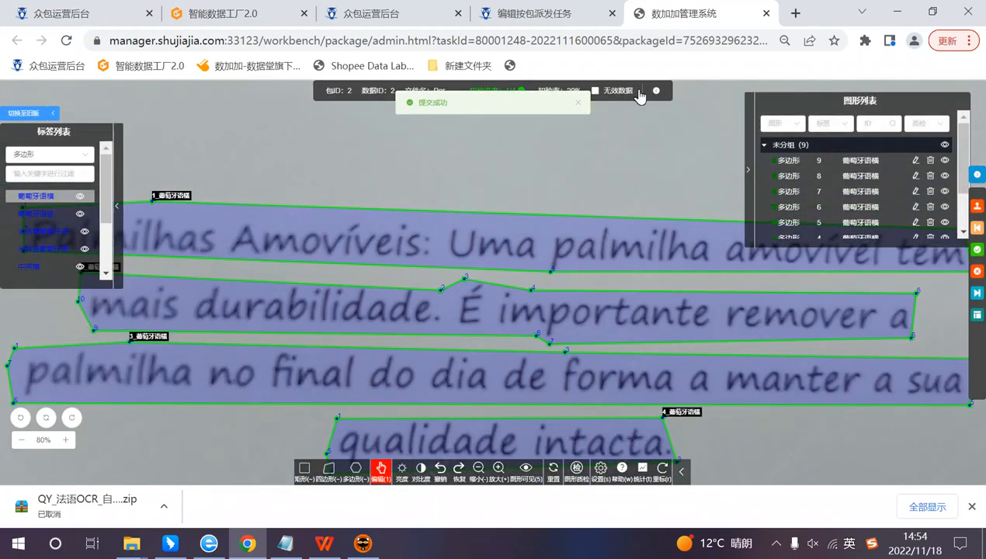
pyautogui.click(576, 105)
# Step: Open the image sequence overview and examine the Portuguese text boxes of the second image at lower magnification
pyautogui.click(511, 92)
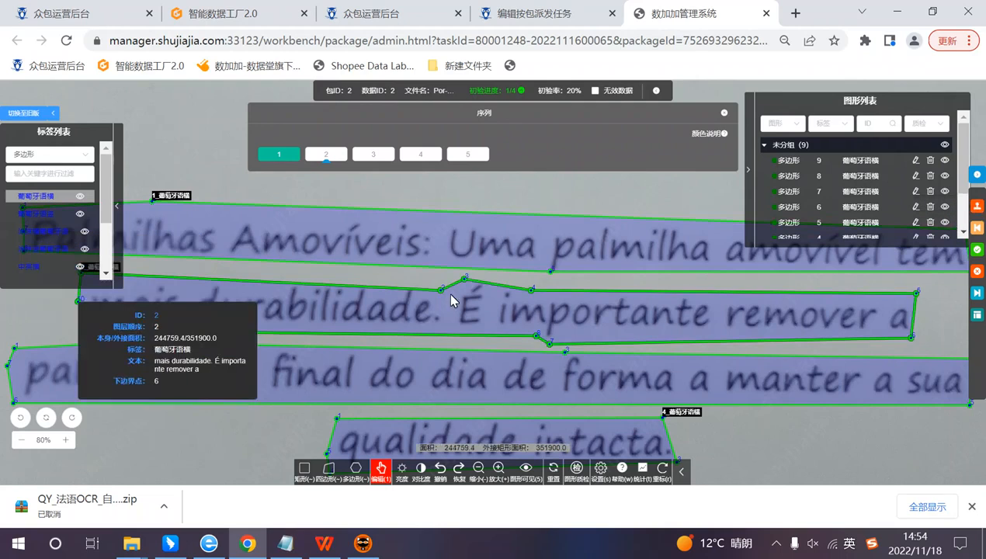
pyautogui.scroll(-1, 660, 363)
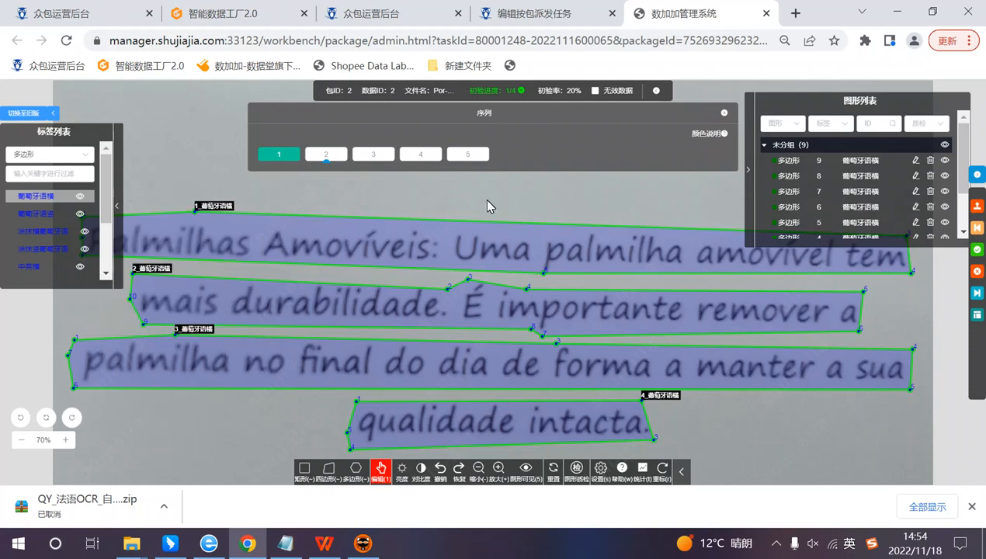
pyautogui.scroll(-1, 473, 232)
pyautogui.moveTo(509, 224); pyautogui.dragTo(521, 204)
pyautogui.moveTo(628, 423); pyautogui.dragTo(647, 353)
pyautogui.scroll(-2, 664, 320)
pyautogui.scroll(1, 664, 324)
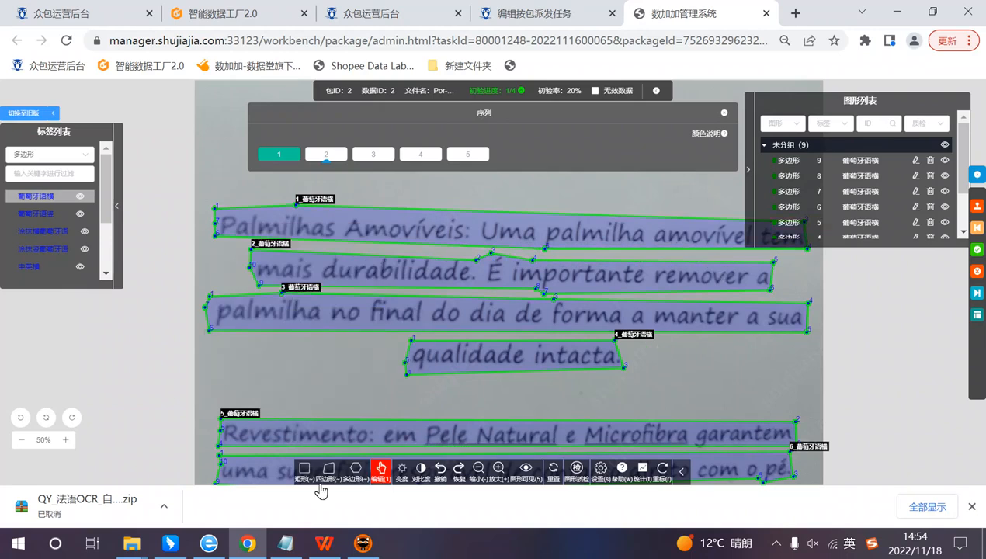
# Step: Switch to the Notepad notes and review the accented vowels in the list of commonly used Portuguese letters
pyautogui.click(285, 544)
pyautogui.moveTo(755, 37); pyautogui.dragTo(544, 30)
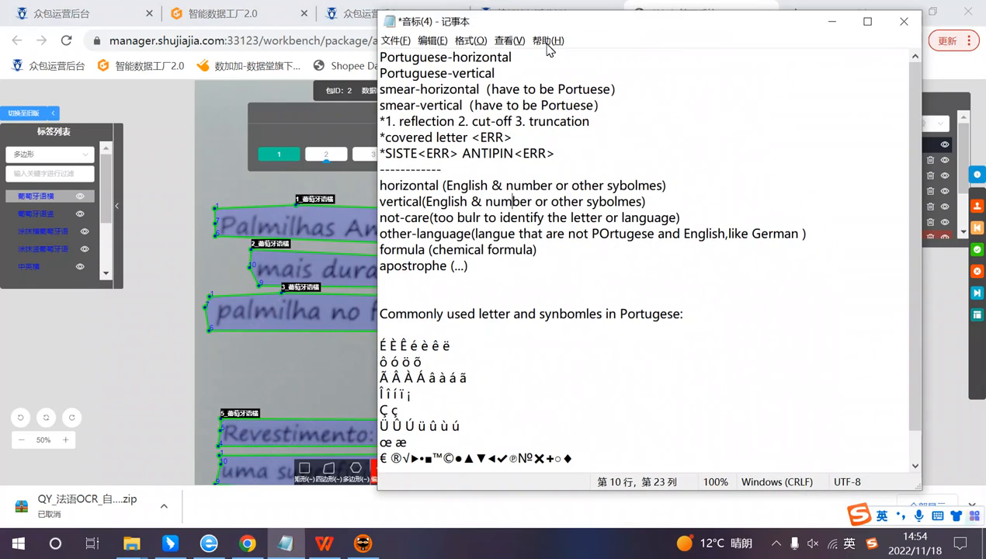
pyautogui.scroll(-1, 509, 167)
pyautogui.moveTo(462, 394); pyautogui.dragTo(410, 314)
pyautogui.click(398, 380)
pyautogui.click(446, 345)
pyautogui.click(422, 330)
pyautogui.click(452, 314)
pyautogui.click(461, 345)
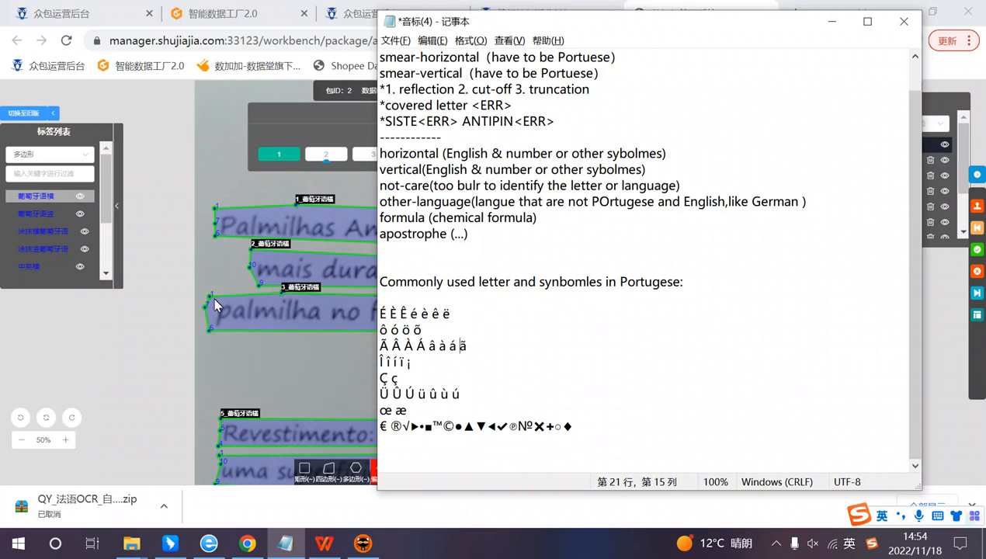
# Step: Return to Chrome and inspect the Revestimento and Base paragraphs of the second image
pyautogui.click(180, 351)
pyautogui.moveTo(808, 375); pyautogui.dragTo(768, 230)
pyautogui.moveTo(685, 402)
pyautogui.mouseDown()
pyautogui.moveTo(684, 259)
pyautogui.moveTo(698, 406)
pyautogui.mouseUp()
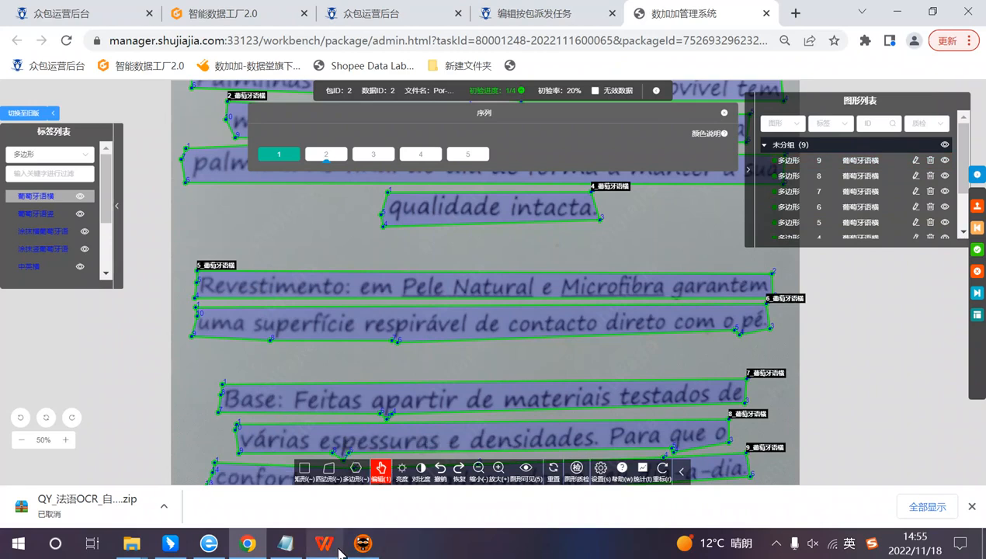
# Step: Switch to the Notepad notes, highlight the label entries from horizontal to apostrophe and place the notes beside the image
pyautogui.click(286, 543)
pyautogui.moveTo(468, 234); pyautogui.dragTo(380, 154)
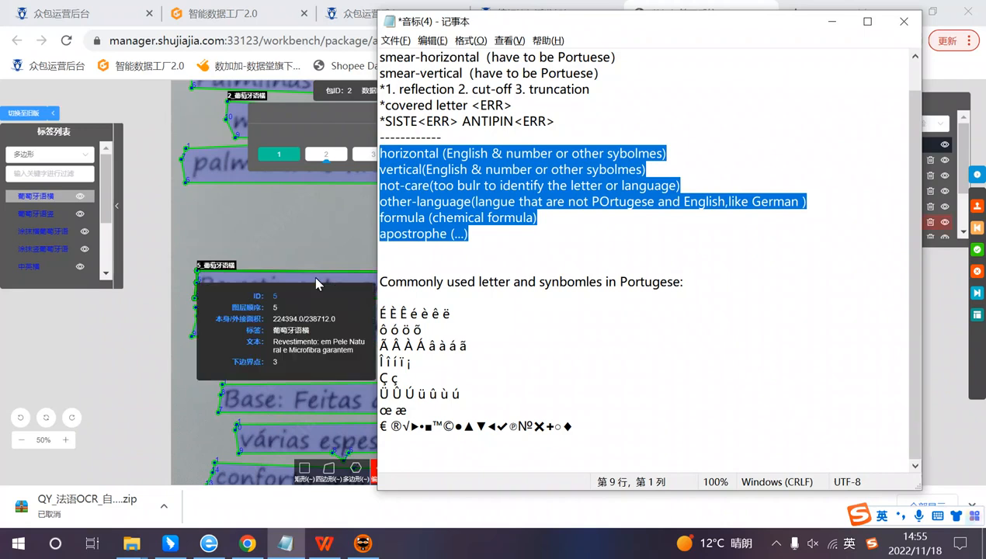
pyautogui.scroll(-2, 312, 275)
pyautogui.moveTo(543, 28); pyautogui.dragTo(781, 35)
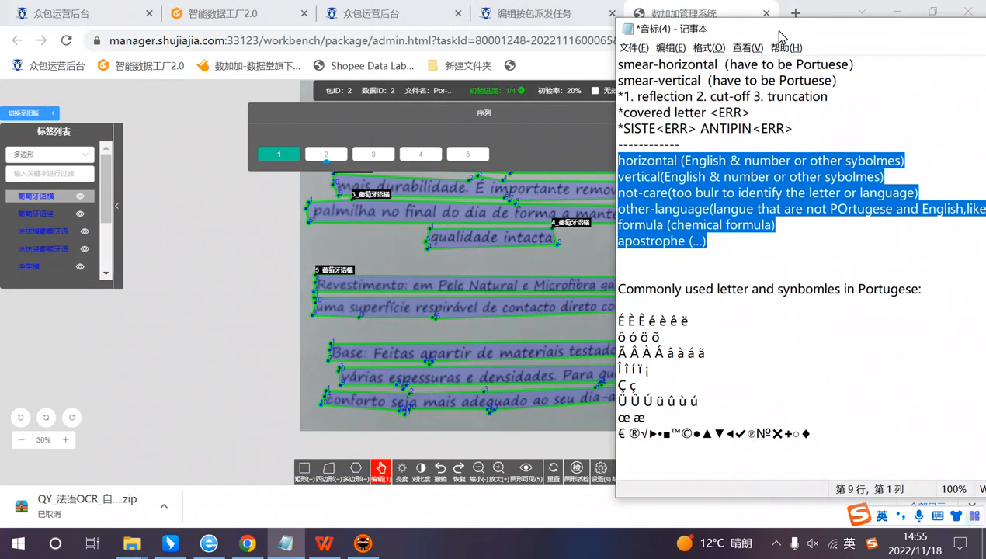
pyautogui.scroll(1, 500, 276)
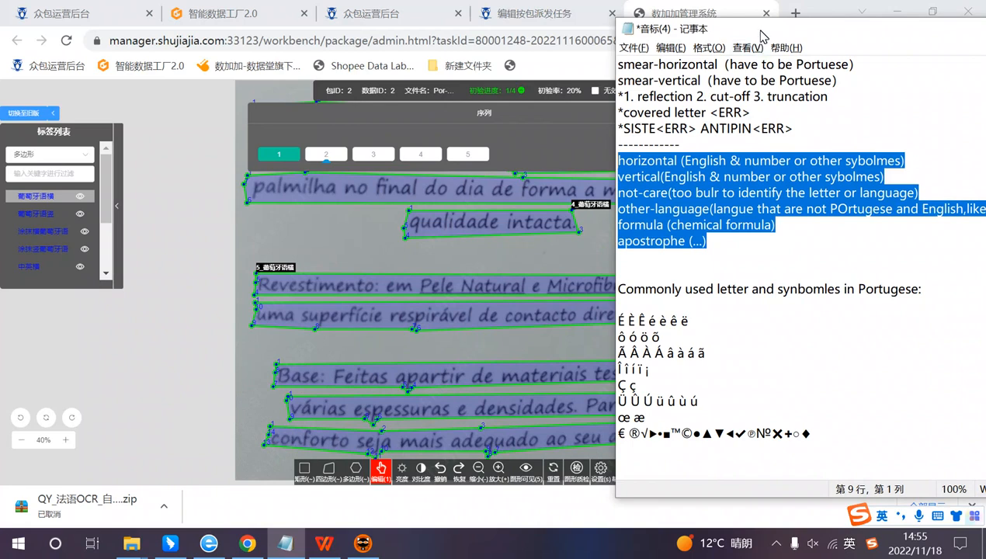
pyautogui.moveTo(742, 31); pyautogui.dragTo(703, 25)
# Step: Review the notes' definitions of the horizontal and vertical labels for English, numbers and other symbols
pyautogui.click(581, 250)
pyautogui.moveTo(594, 155); pyautogui.dragTo(661, 156)
pyautogui.click(671, 204)
pyautogui.moveTo(671, 204); pyautogui.dragTo(581, 155)
pyautogui.click(619, 171)
pyautogui.click(725, 204)
pyautogui.moveTo(696, 171); pyautogui.dragTo(642, 171)
pyautogui.click(702, 204)
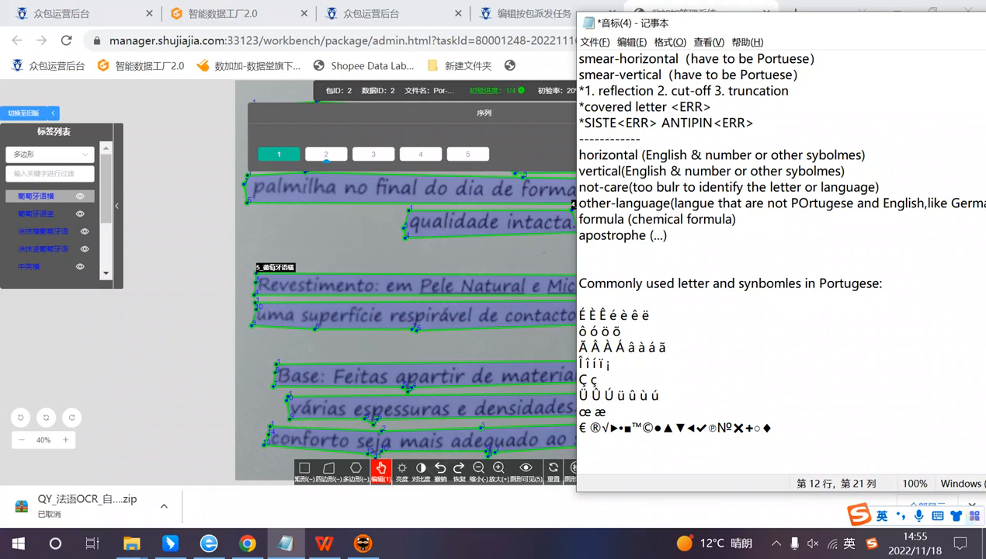
pyautogui.moveTo(700, 171); pyautogui.dragTo(846, 171)
pyautogui.click(580, 267)
# Step: Review the Portuguese and smear label entries at the beginning of the notes, then go to the apostrophe entry
pyautogui.scroll(1, 699, 194)
pyautogui.click(606, 75)
pyautogui.moveTo(586, 59); pyautogui.dragTo(595, 91)
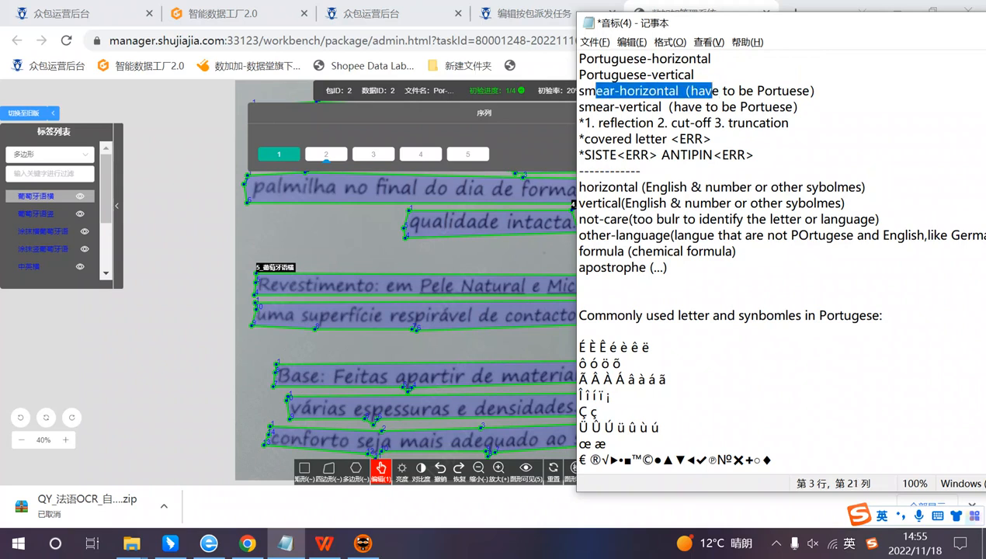
pyautogui.scroll(-1, 574, 204)
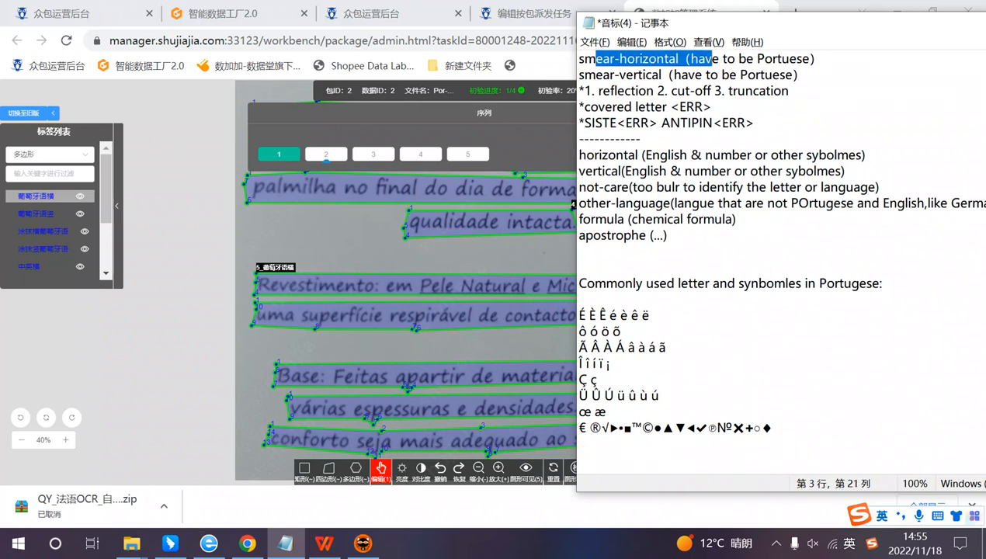
pyautogui.click(667, 236)
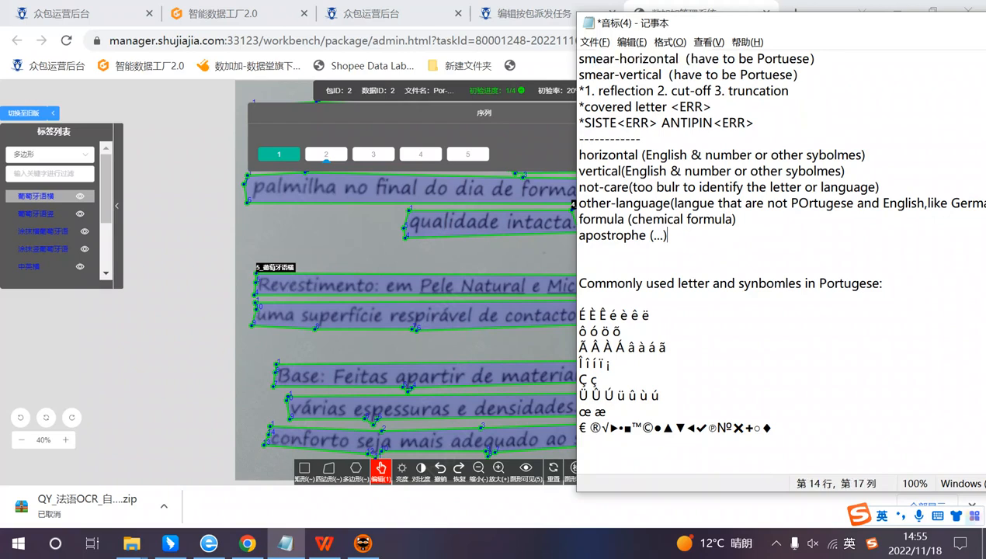
# Step: Review the label entries from horizontal to apostrophe, including the examples for other-language
pyautogui.moveTo(587, 155)
pyautogui.mouseDown()
pyautogui.moveTo(673, 156)
pyautogui.moveTo(579, 155)
pyautogui.mouseUp()
pyautogui.click(646, 220)
pyautogui.click(593, 171)
pyautogui.click(670, 236)
pyautogui.moveTo(783, 203); pyautogui.dragTo(855, 204)
pyautogui.click(579, 267)
pyautogui.click(960, 204)
pyautogui.click(579, 251)
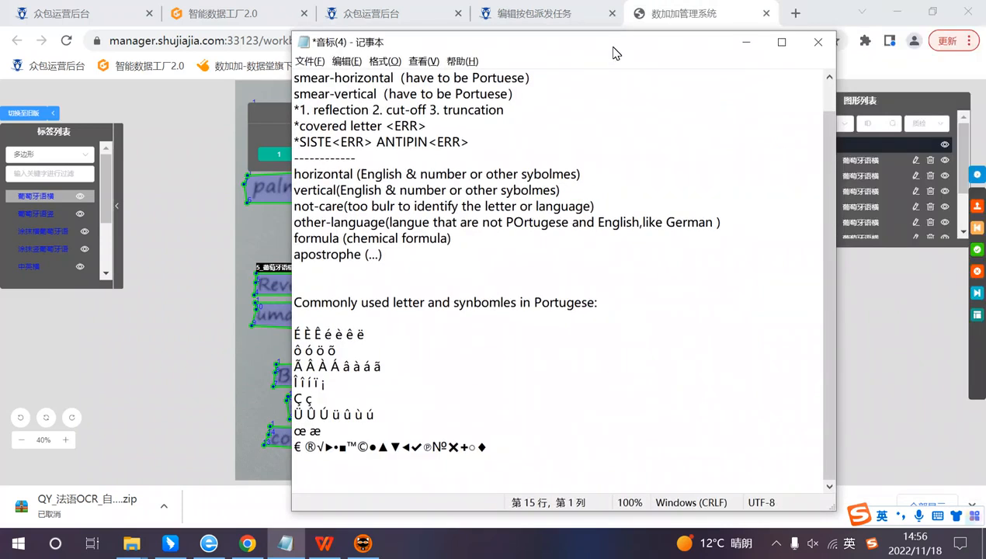
# Step: Centre the notes window and add "......." at the end of the apostrophe entry
pyautogui.moveTo(890, 29); pyautogui.dragTo(605, 48)
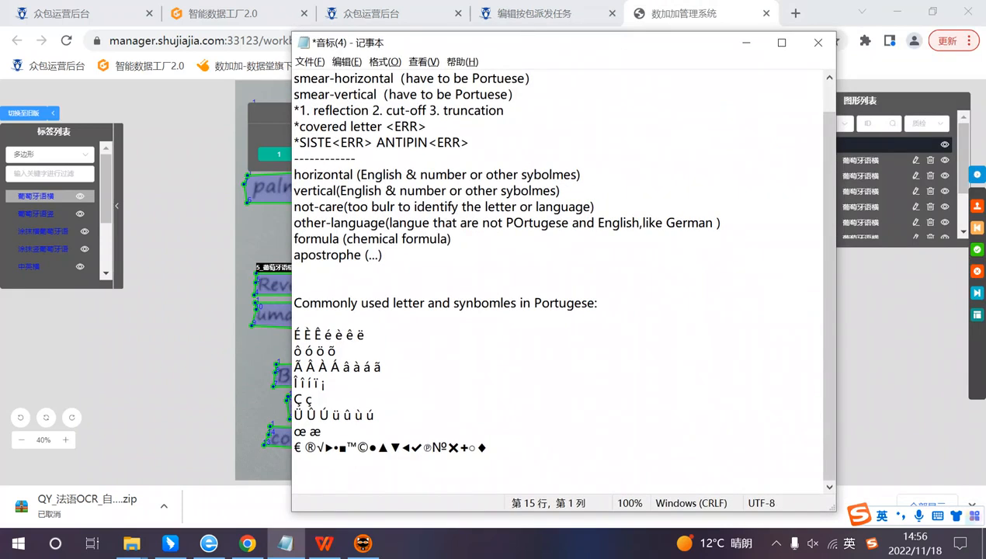
pyautogui.click(383, 256)
pyautogui.moveTo(301, 223); pyautogui.dragTo(322, 239)
pyautogui.click(384, 255)
pyautogui.click(320, 271)
pyautogui.click(320, 271)
pyautogui.moveTo(360, 240); pyautogui.dragTo(384, 255)
pyautogui.click(384, 255)
pyautogui.write('.......')
pyautogui.click(404, 271)
pyautogui.moveTo(382, 255); pyautogui.dragTo(407, 268)
pyautogui.click(407, 270)
# Step: Review the full label list, minimize the notes and examine the second image's text boxes in Chrome
pyautogui.moveTo(294, 271); pyautogui.dragTo(294, 94)
pyautogui.click(442, 239)
pyautogui.press('End')
pyautogui.press('Down')
pyautogui.click(747, 43)
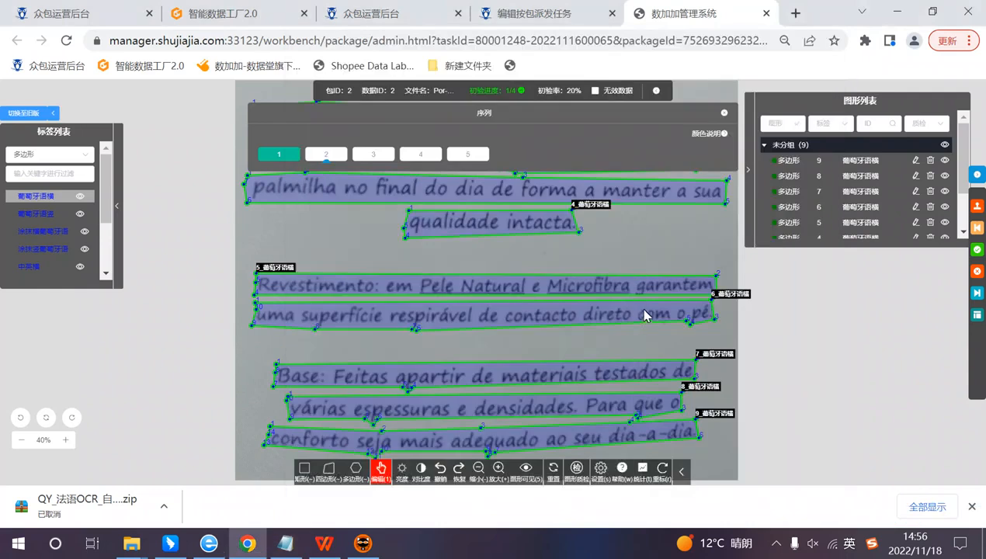
pyautogui.scroll(-1, 646, 312)
pyautogui.moveTo(642, 316); pyautogui.dragTo(612, 378)
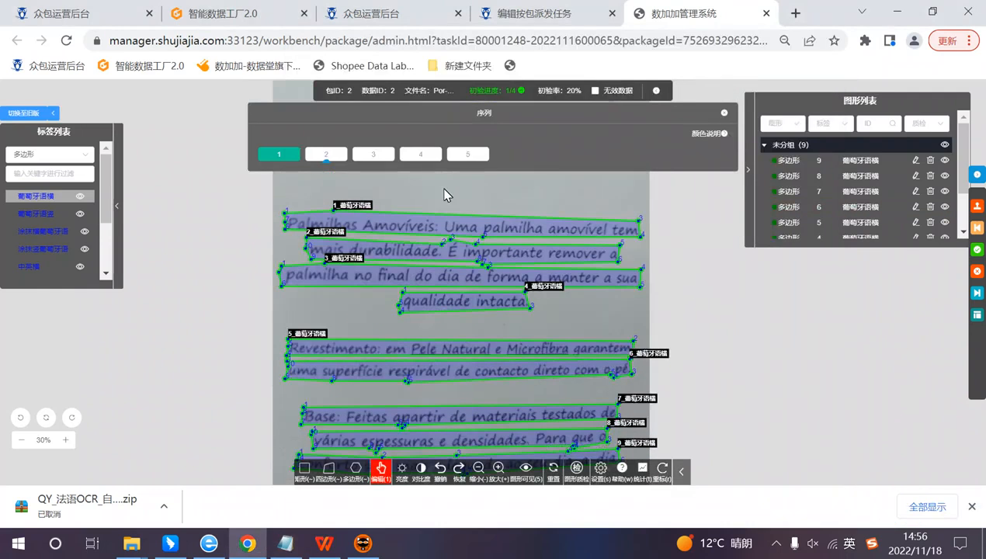